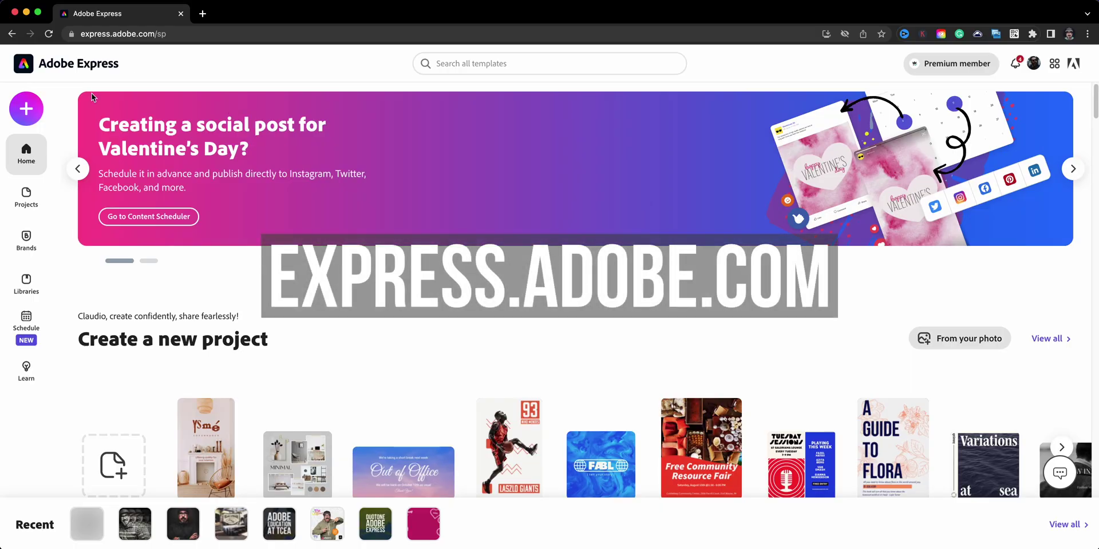
Open the + Create menu on the Adobe Express home page
left_click(26, 109)
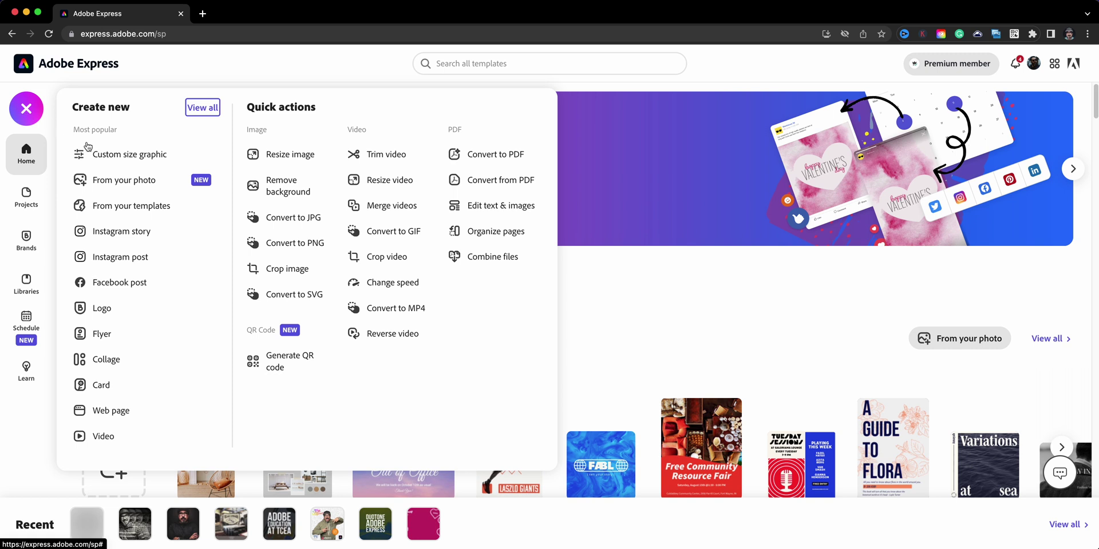
Start a custom-size graphic using the Social Post Instagram portrait size (1080 x 1350)
left_click(121, 155)
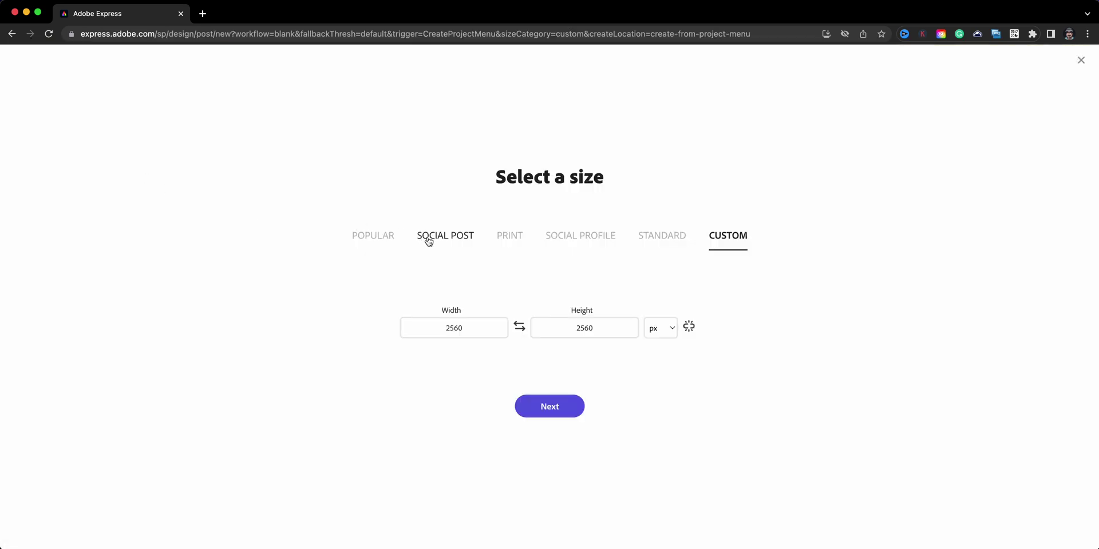
left_click(428, 239)
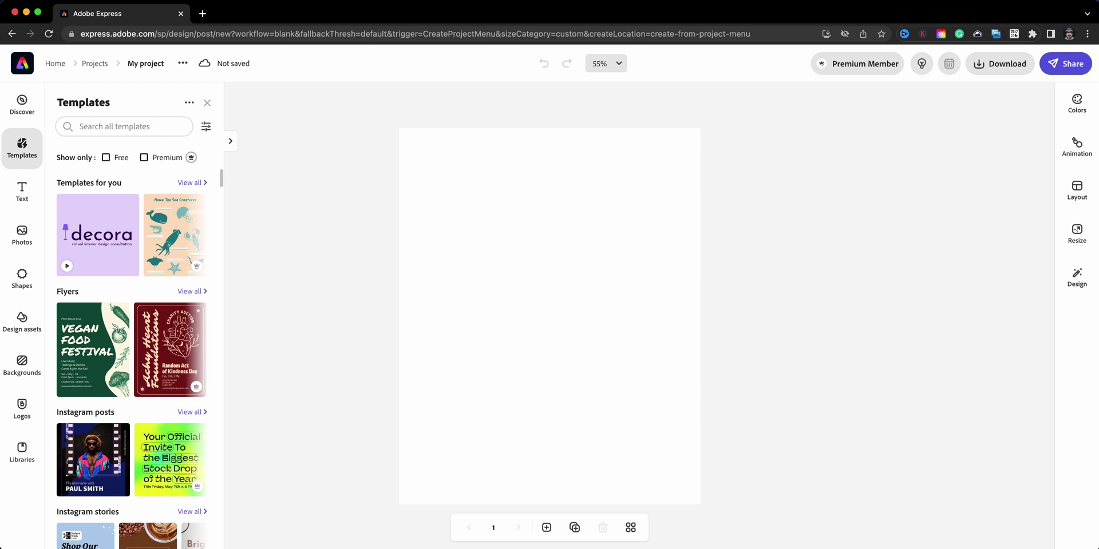
Drop the portrait photo of the man onto the page, make it the background, and scale it to frame him
left_click_drag(943, 407, 562, 326)
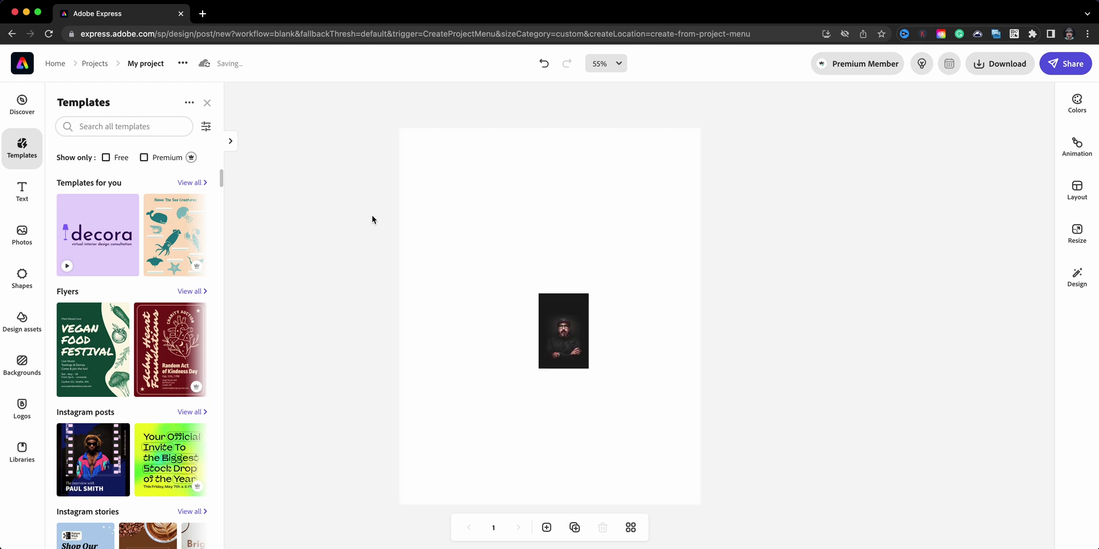
left_click(207, 103)
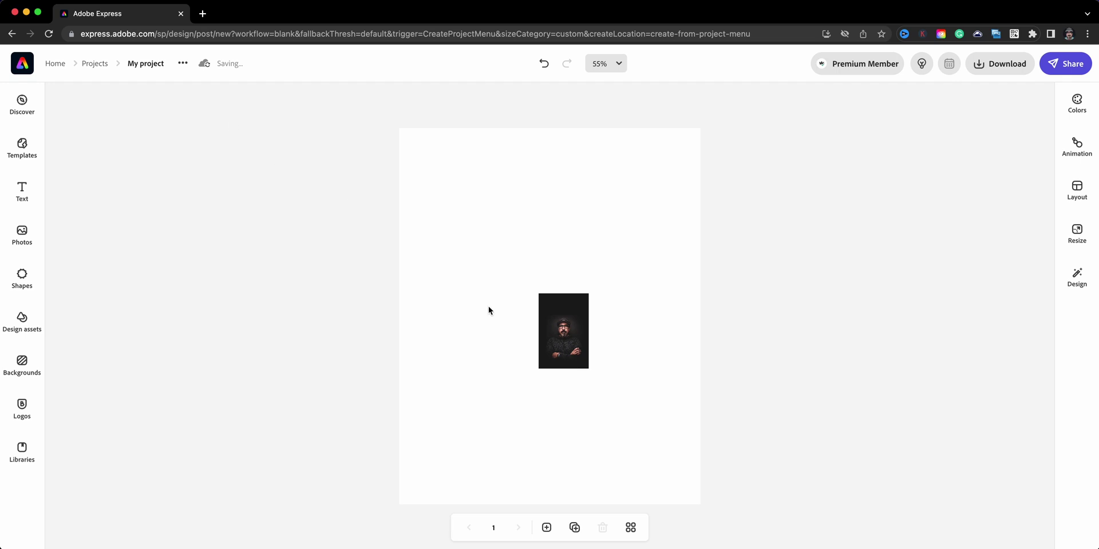
left_click(575, 350)
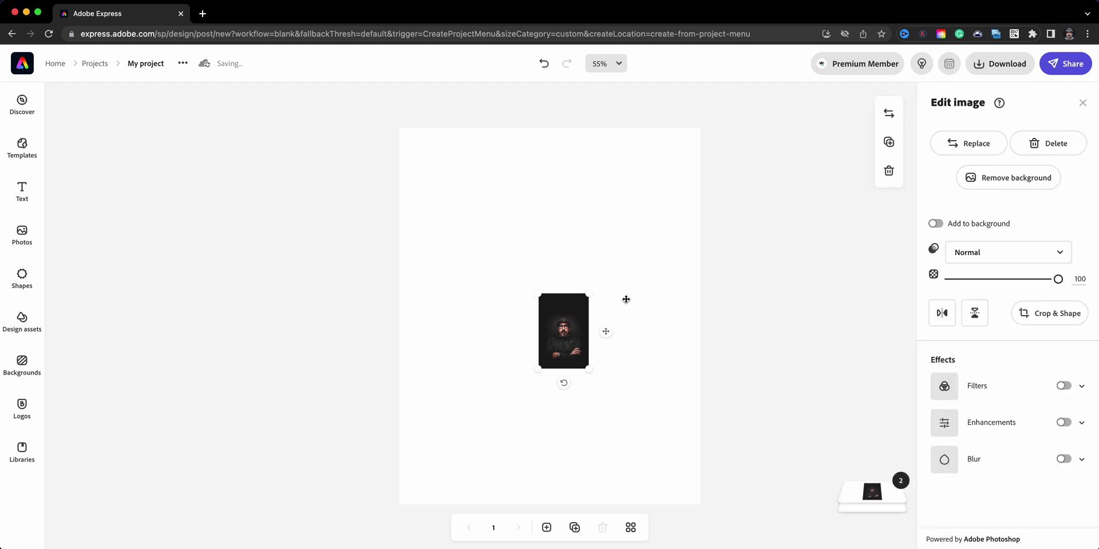
left_click(937, 224)
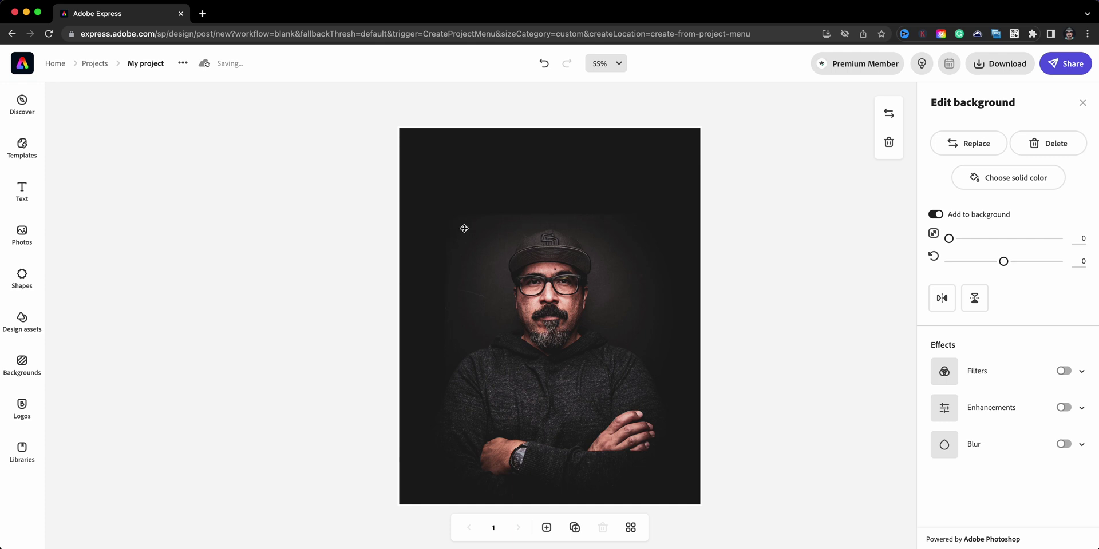
left_click_drag(949, 238, 955, 241)
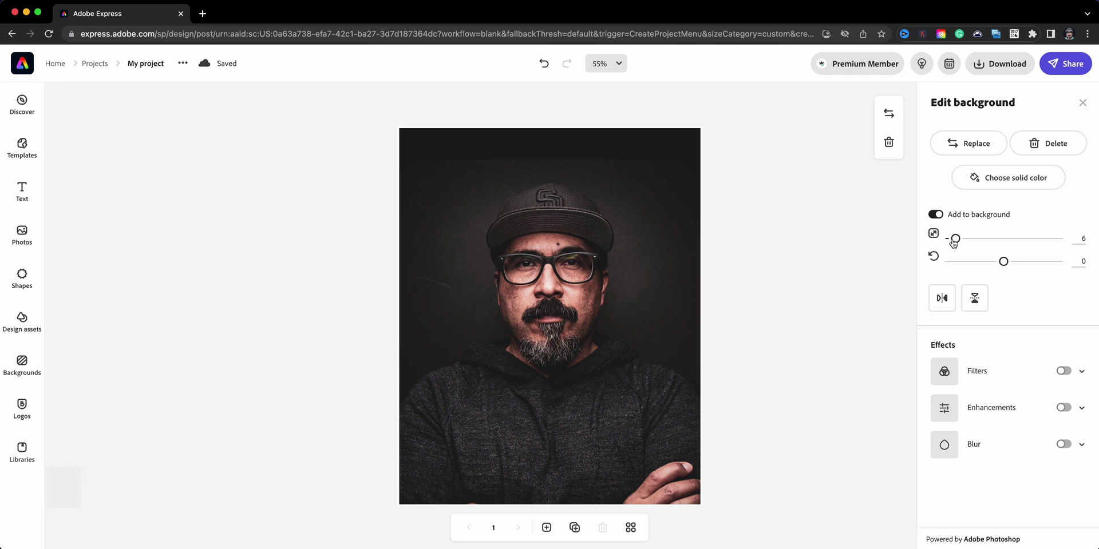
left_click_drag(648, 299, 650, 257)
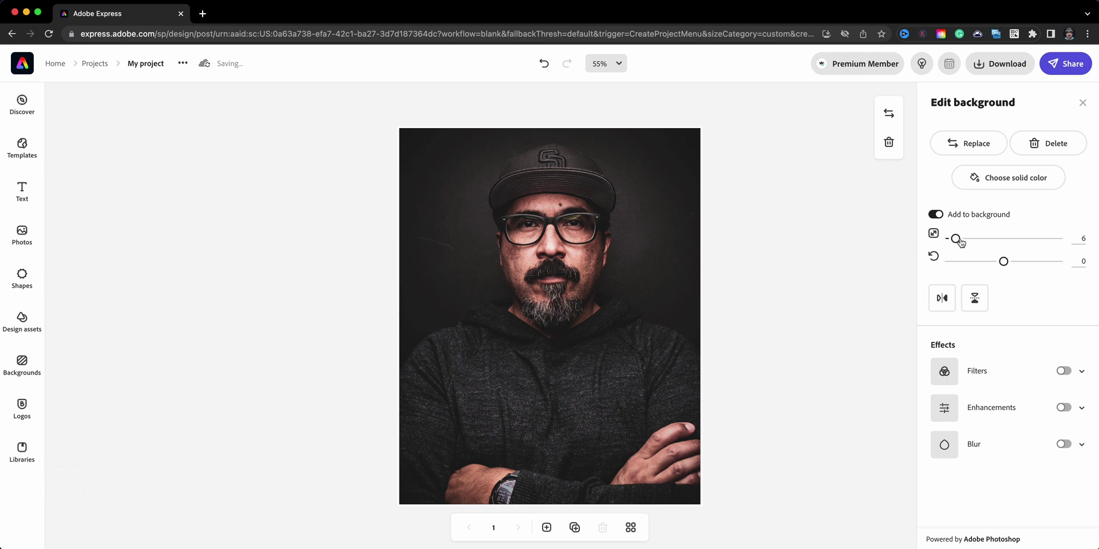
left_click_drag(960, 242, 951, 244)
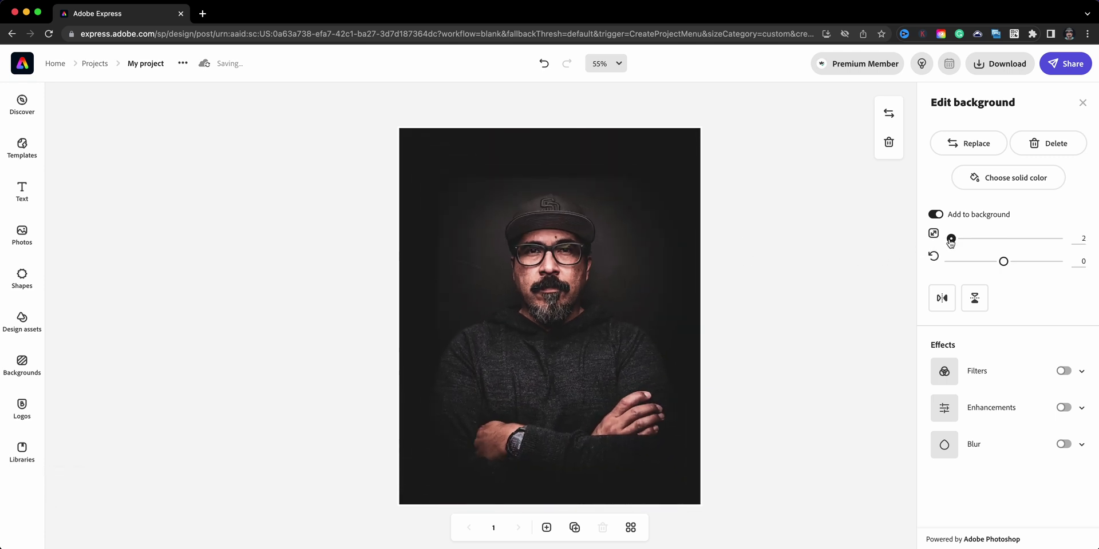
left_click(220, 268)
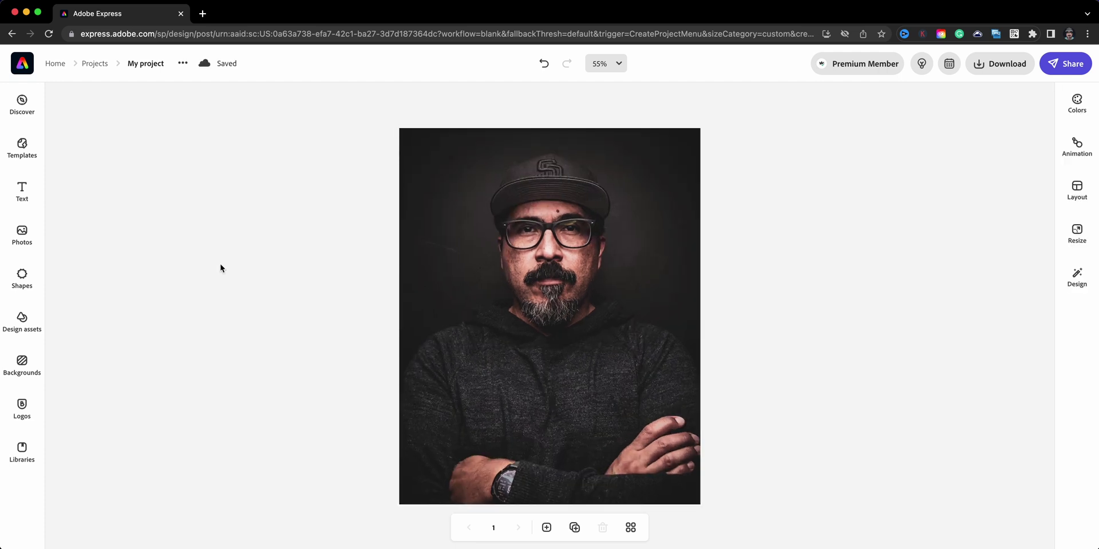
Add the white signature logo from Logos, shrink it, and place it in the lower-left corner
left_click(35, 418)
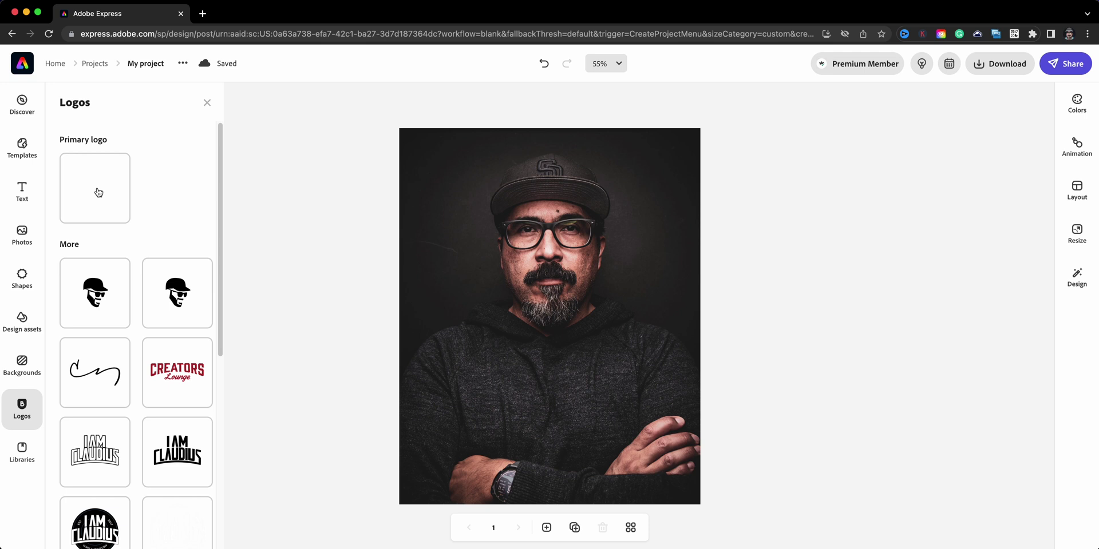
left_click(99, 192)
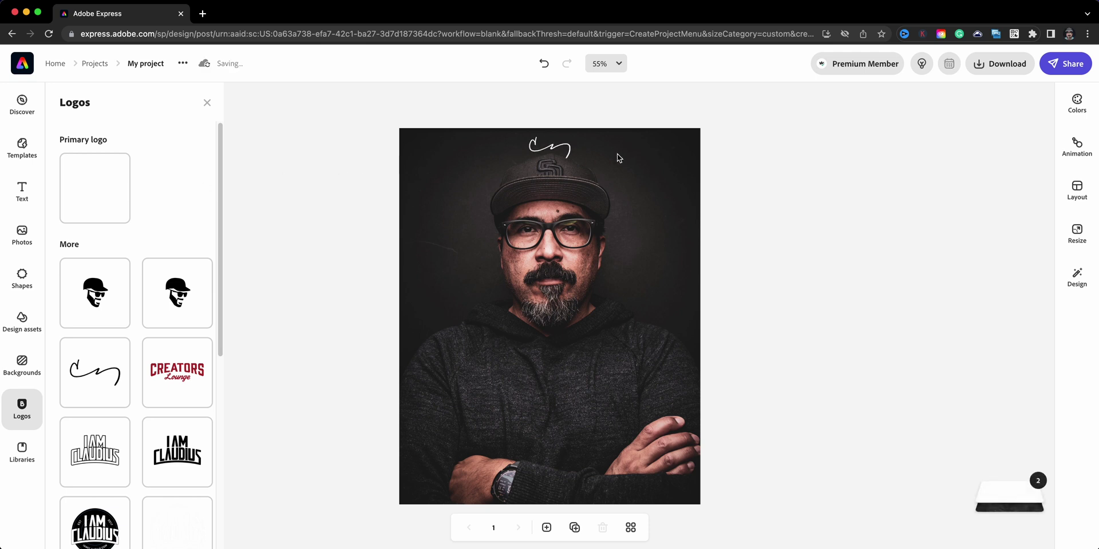
mouse_move(557, 158)
left_mouse_down()
mouse_move(537, 250)
mouse_move(439, 448)
mouse_move(438, 492)
mouse_move(448, 496)
left_mouse_up()
left_click(452, 511)
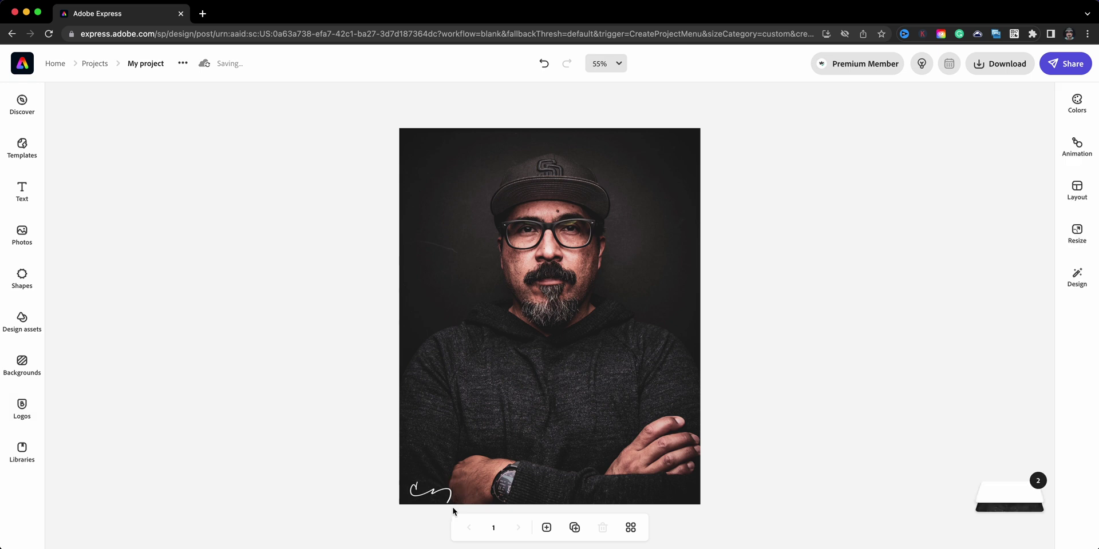
left_click(446, 490)
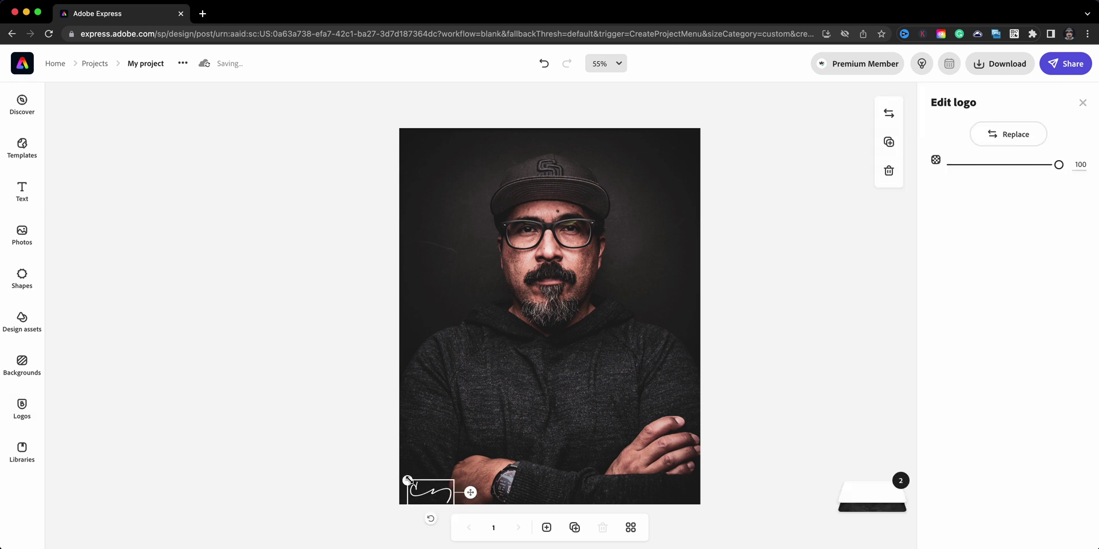
left_click_drag(407, 481, 458, 490)
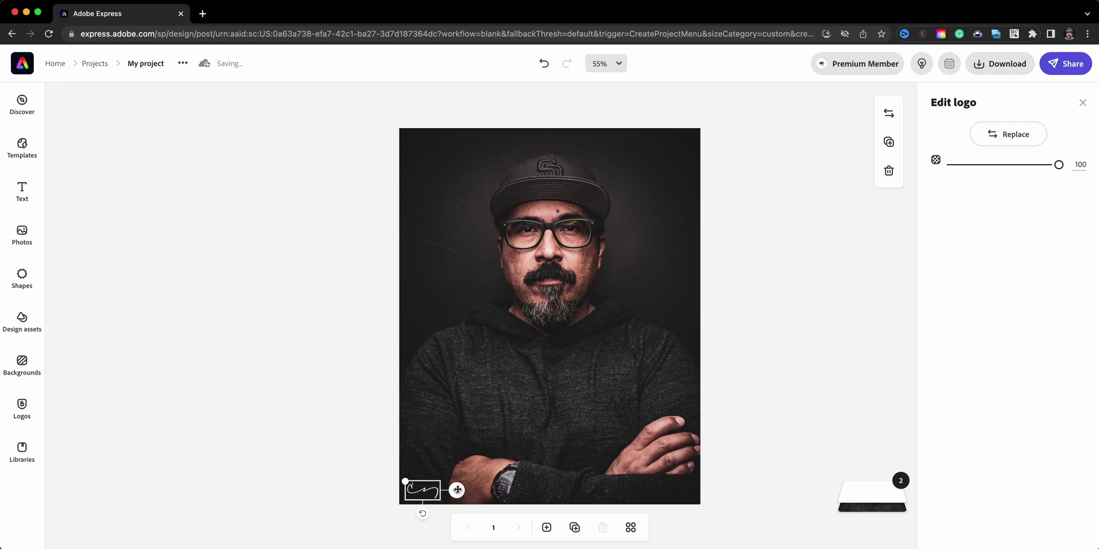
left_click(373, 420)
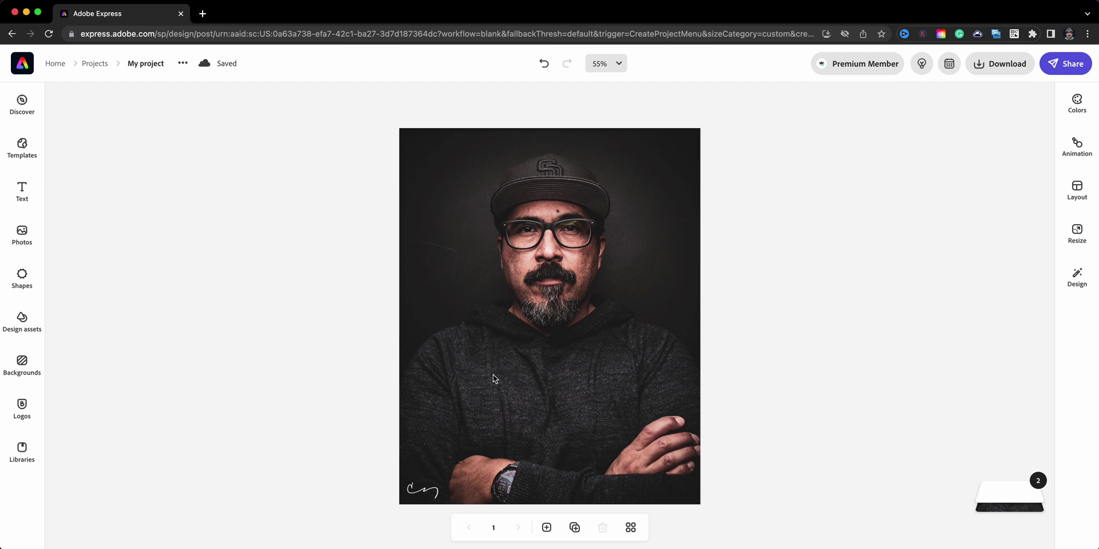
left_click(35, 201)
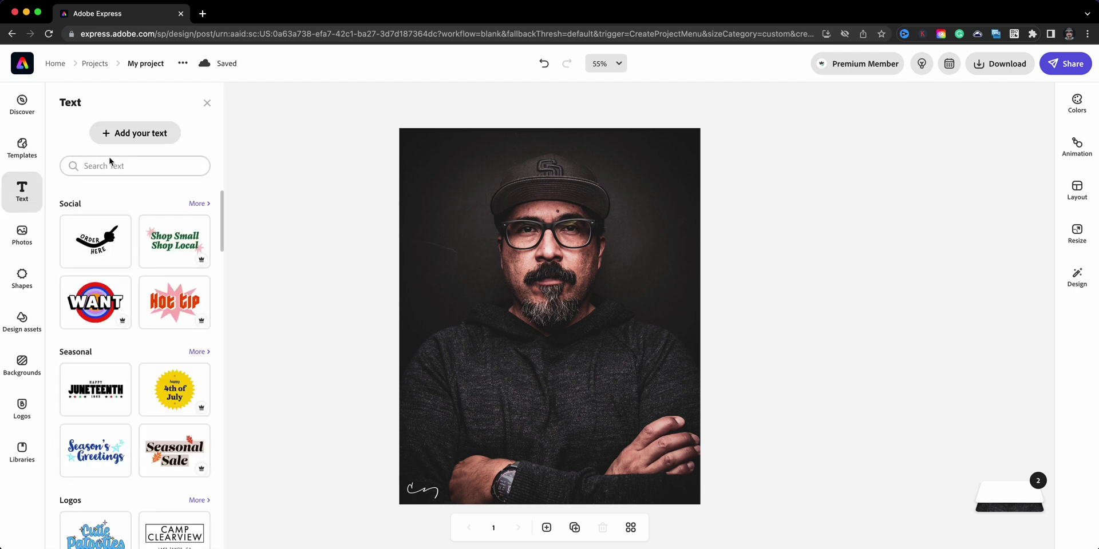
Add a new text box and colour it white
left_click(128, 145)
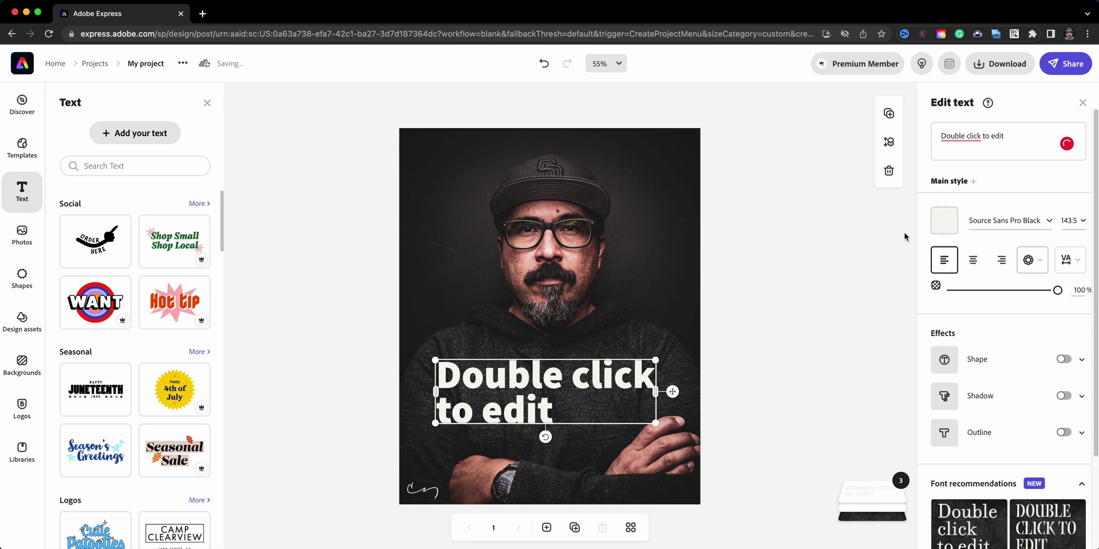
left_click(944, 231)
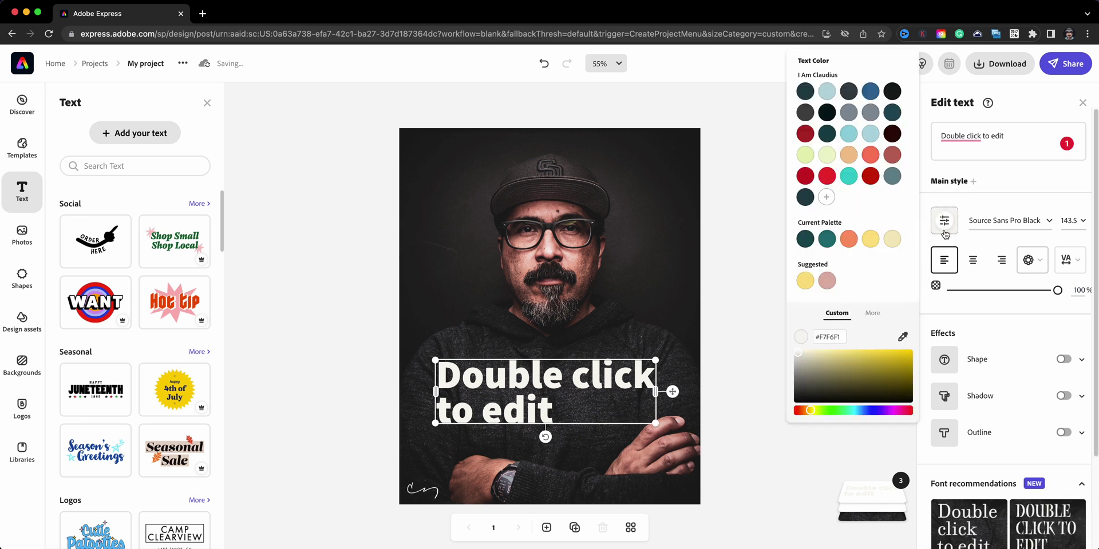
left_click(868, 314)
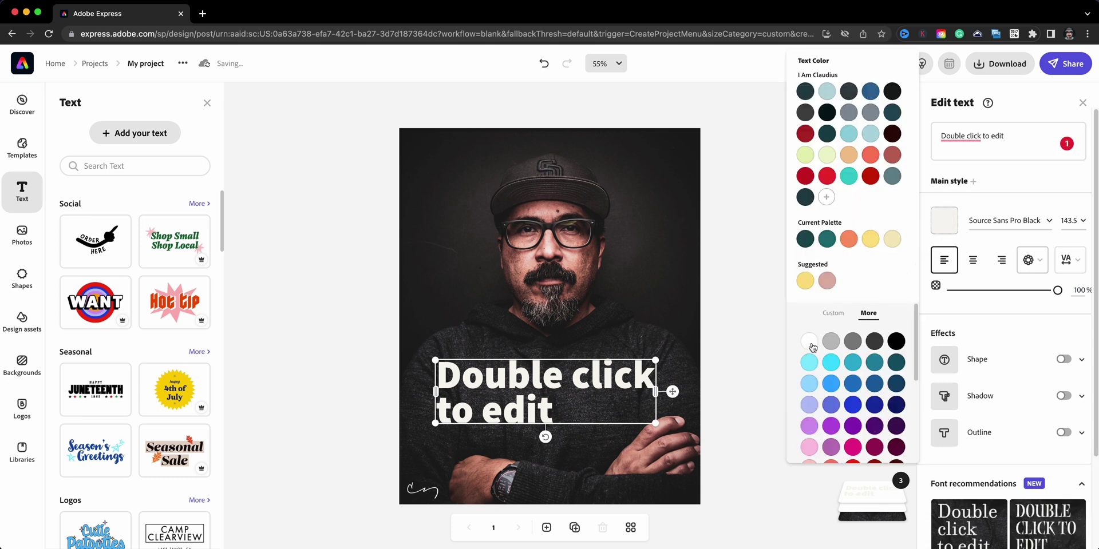
left_click(808, 342)
Set the text font to Bebas Neue Bold
left_click(996, 227)
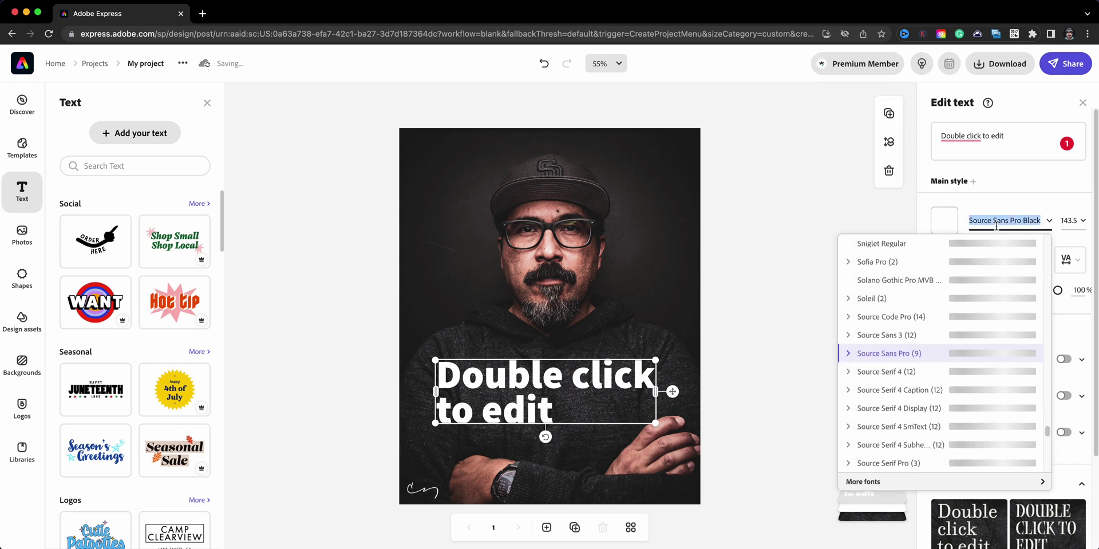
type("bebas")
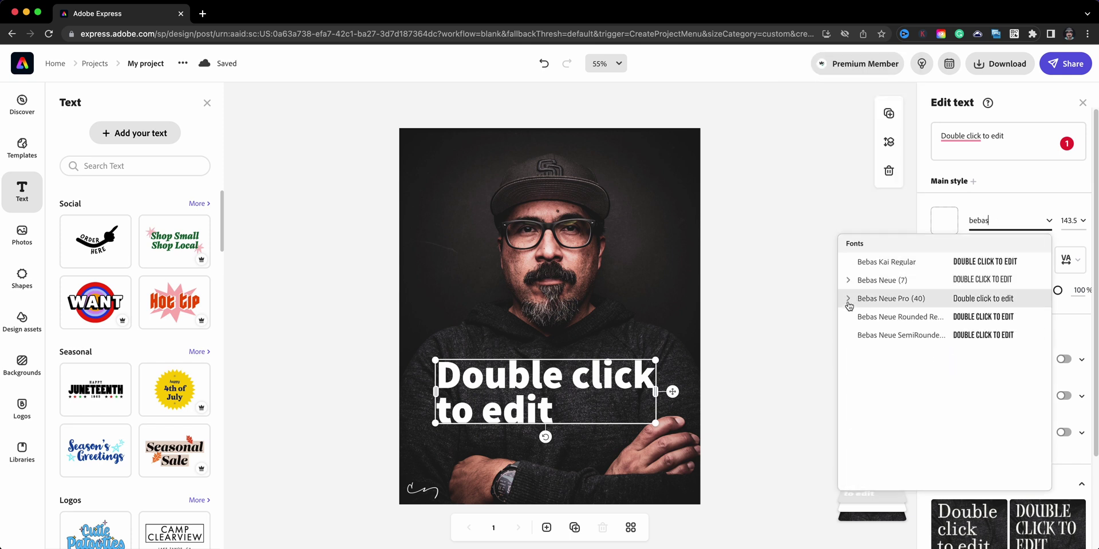
left_click(848, 280)
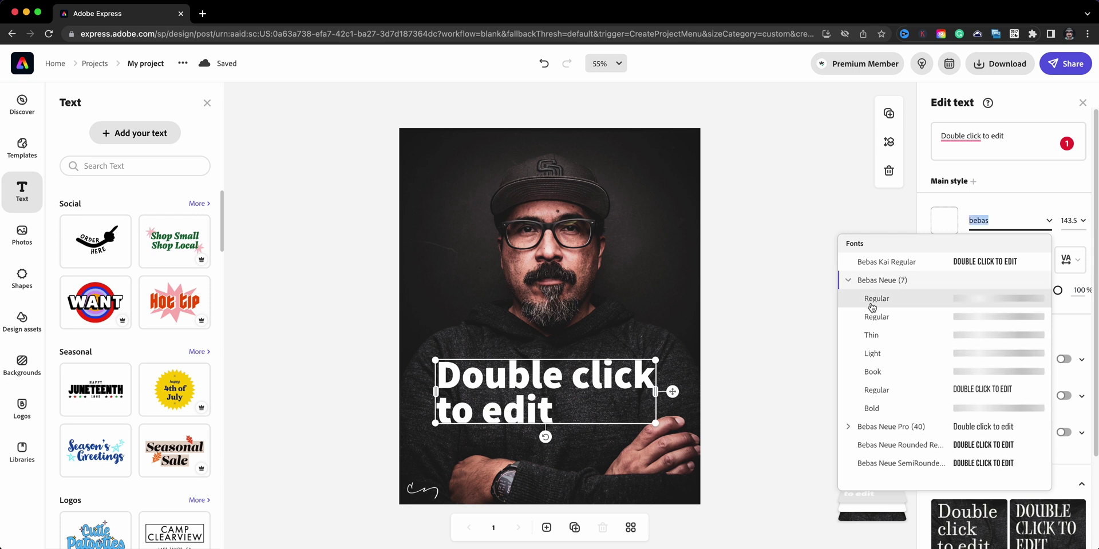
left_click(899, 409)
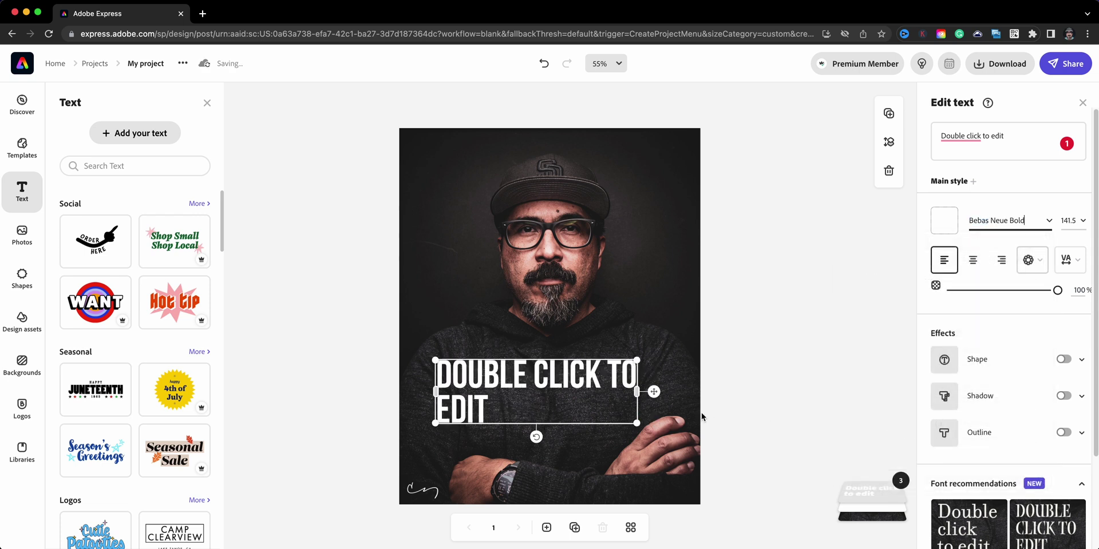
Apply a stacked capitals text layout, enlarge the text block, and tighten its line spacing
left_click(1042, 264)
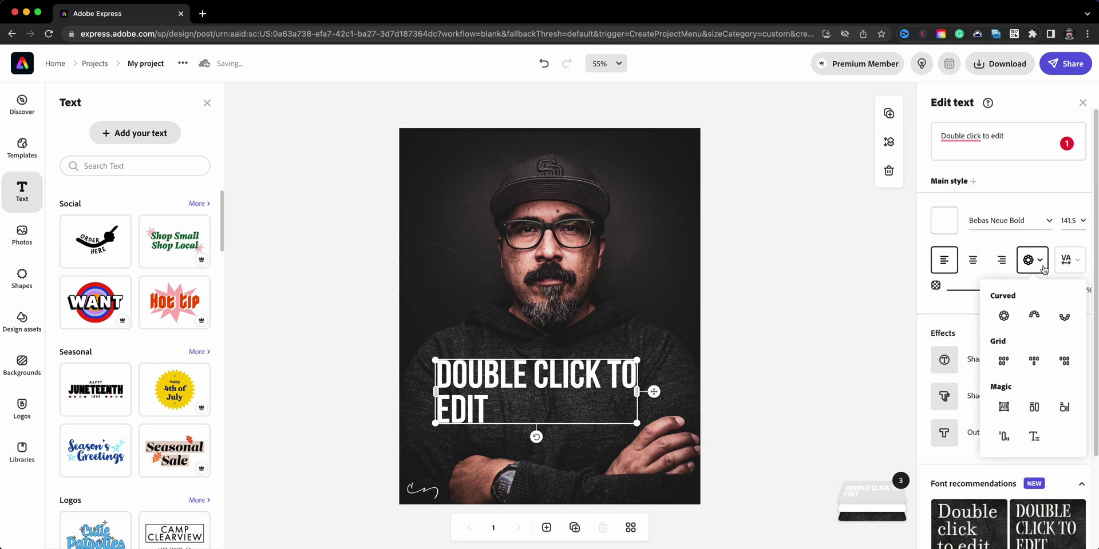
left_click(1000, 408)
left_click_drag(594, 423, 574, 438)
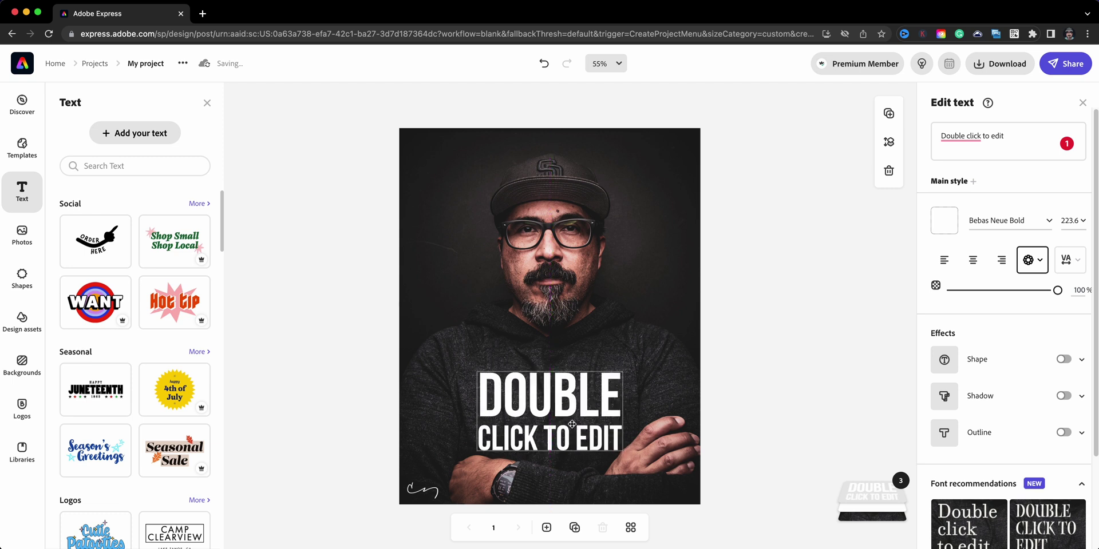
left_click(1065, 268)
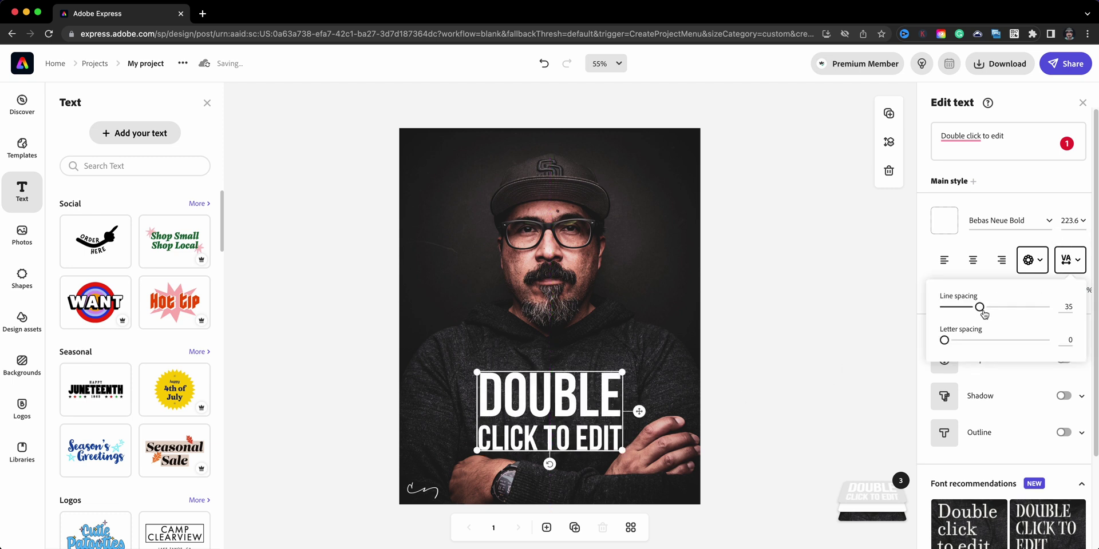
left_click_drag(983, 312, 952, 307)
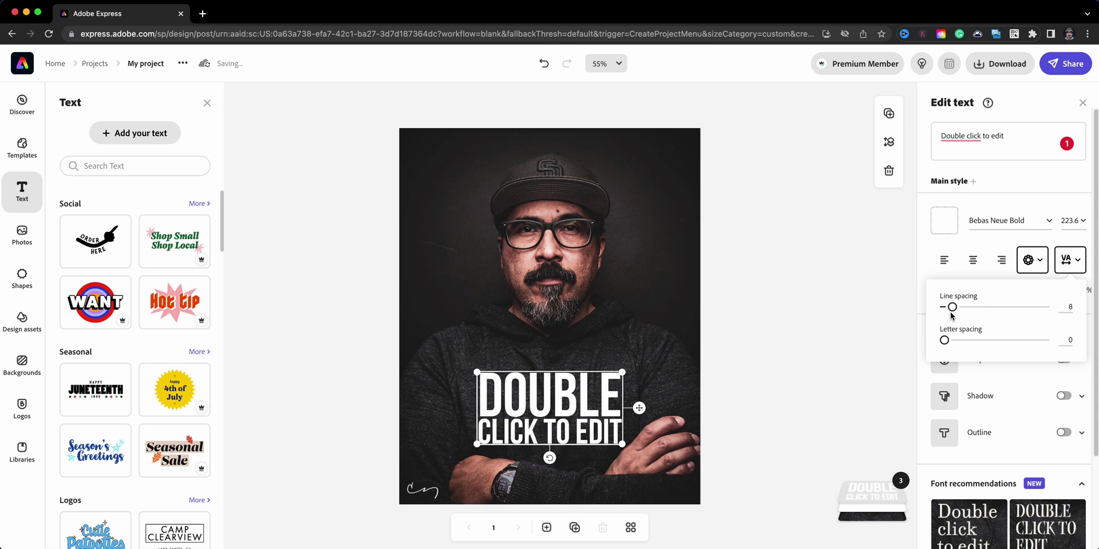
Replace the placeholder wording with 'PHOTOSHOOT COMING SOON'
left_click(999, 142)
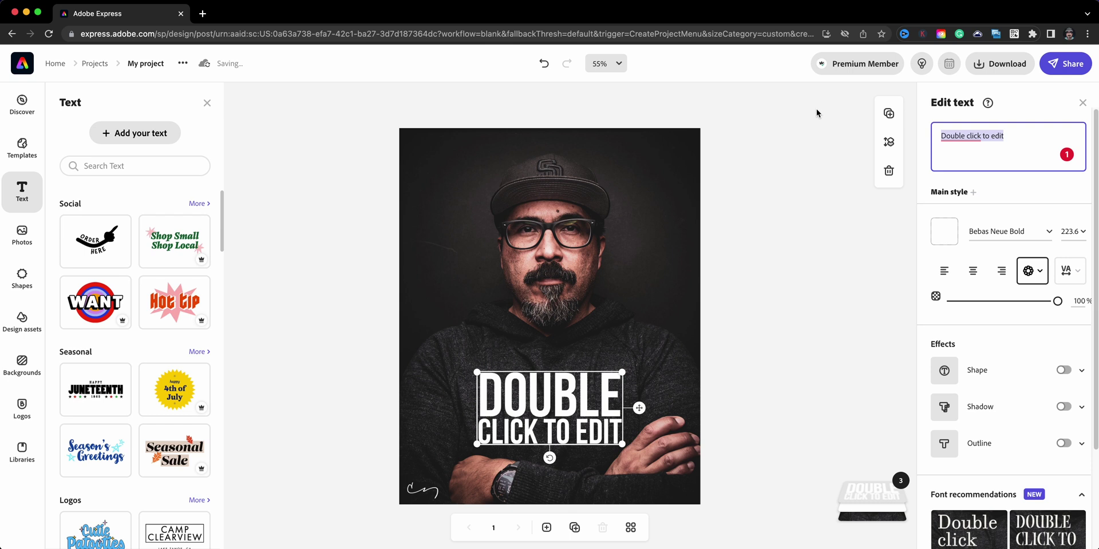
type("PHOTOSH")
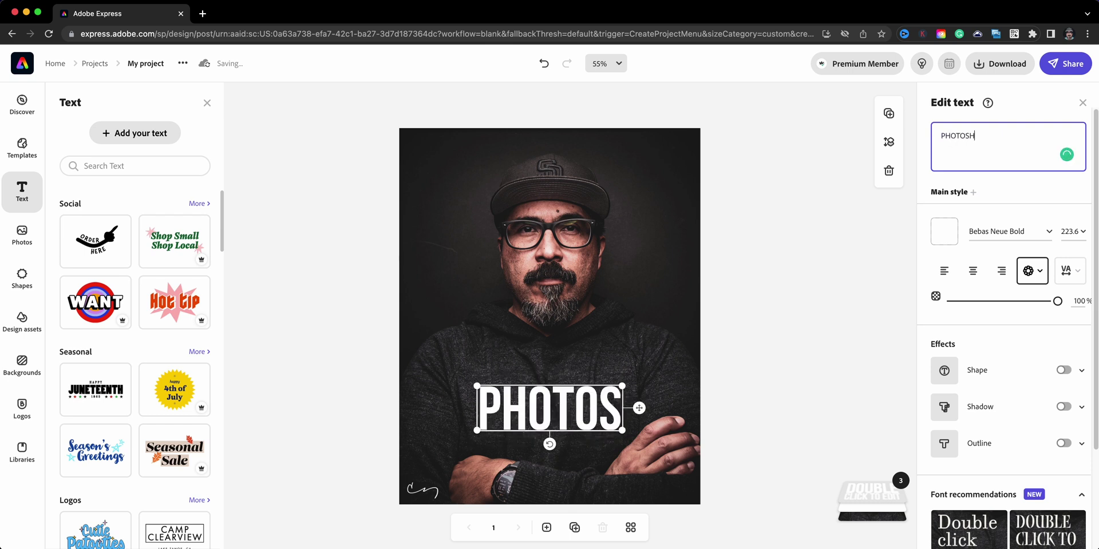
type("OOT COMING")
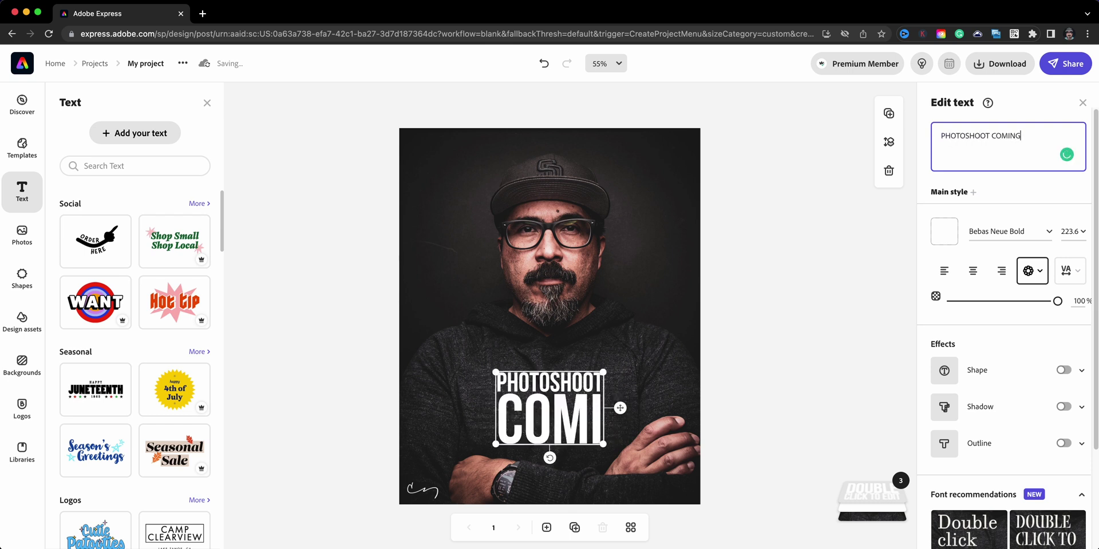
type(" SOON")
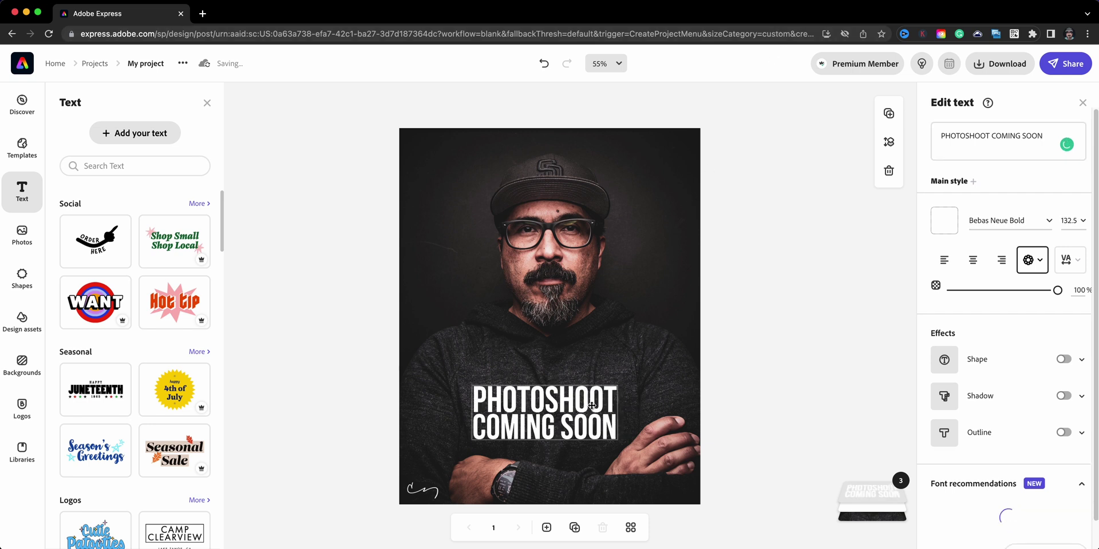
left_click(735, 289)
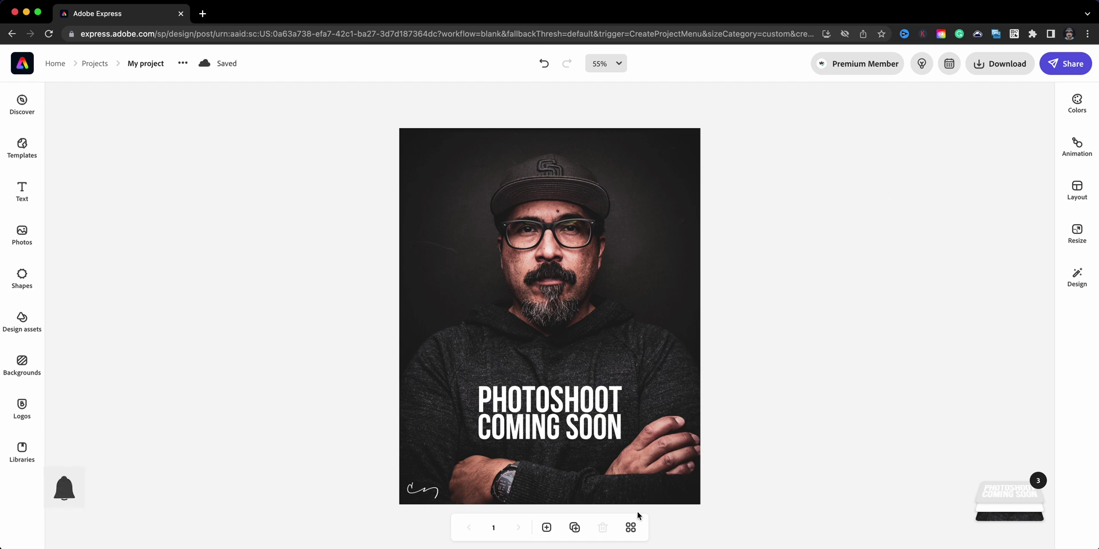
Duplicate the page, open page 2, and start replacing its background photo
left_click(575, 528)
left_click(120, 186)
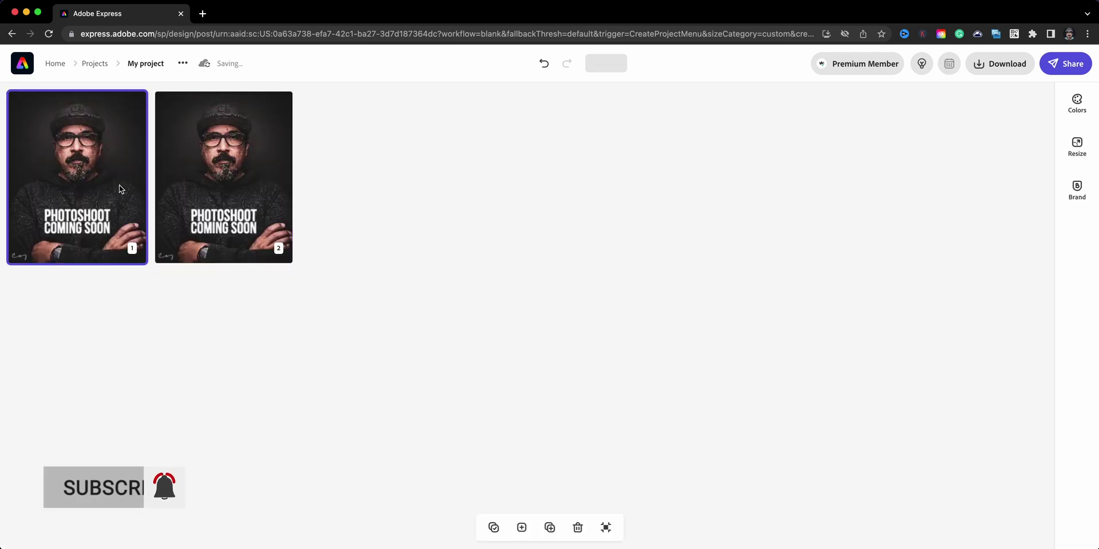
double_click(188, 169)
left_click(494, 304)
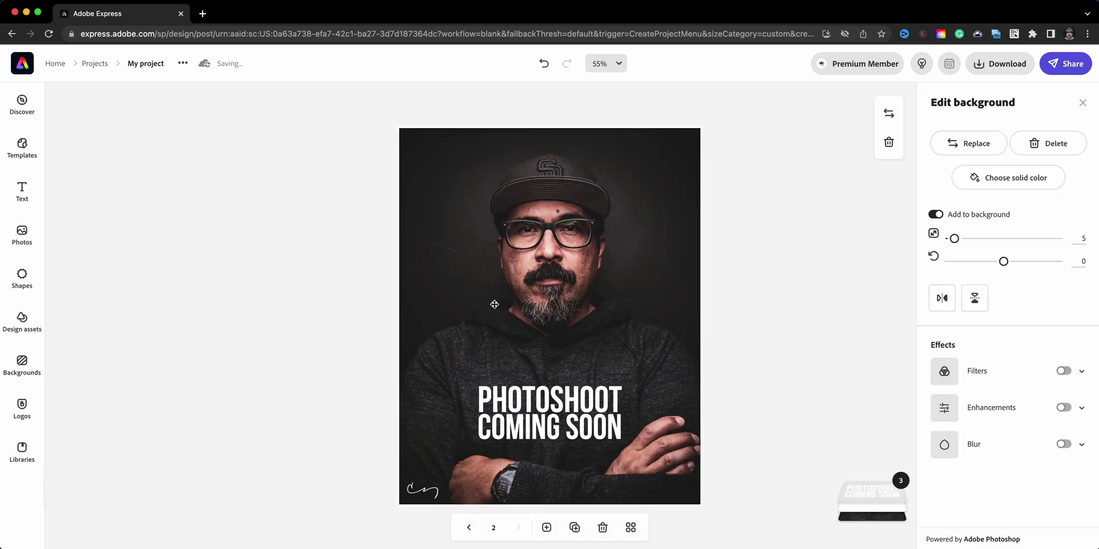
left_click(975, 148)
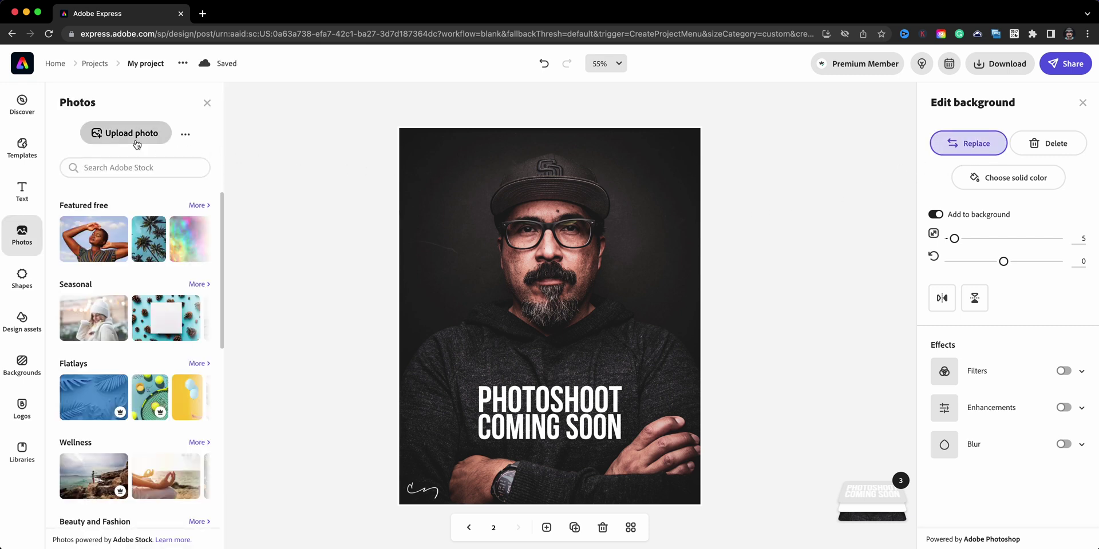
Replace page 2's background with DSCF7456.JPG from the Desktop and shrink its title to 79.3
left_click(136, 137)
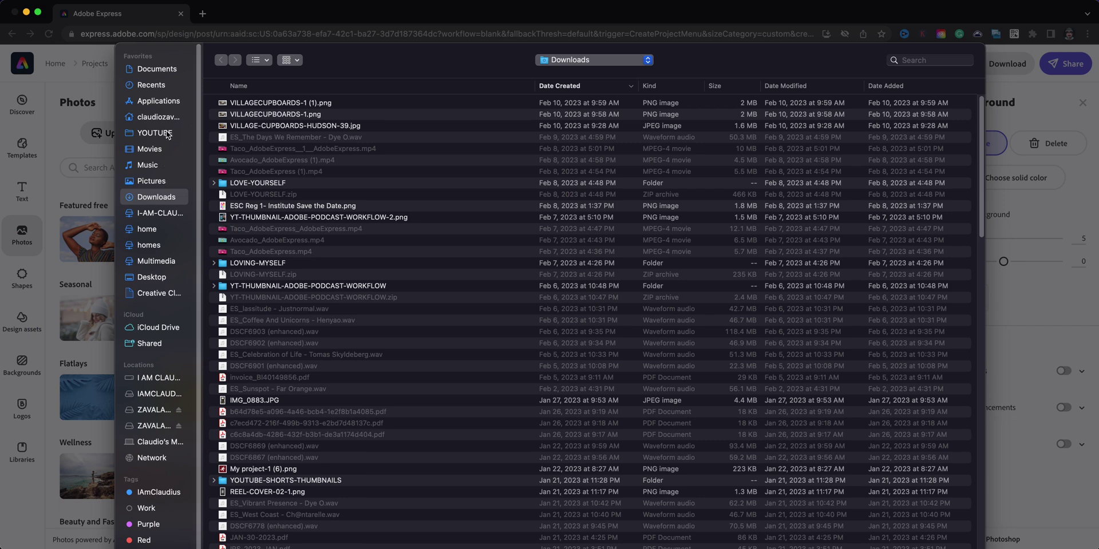
left_click(155, 277)
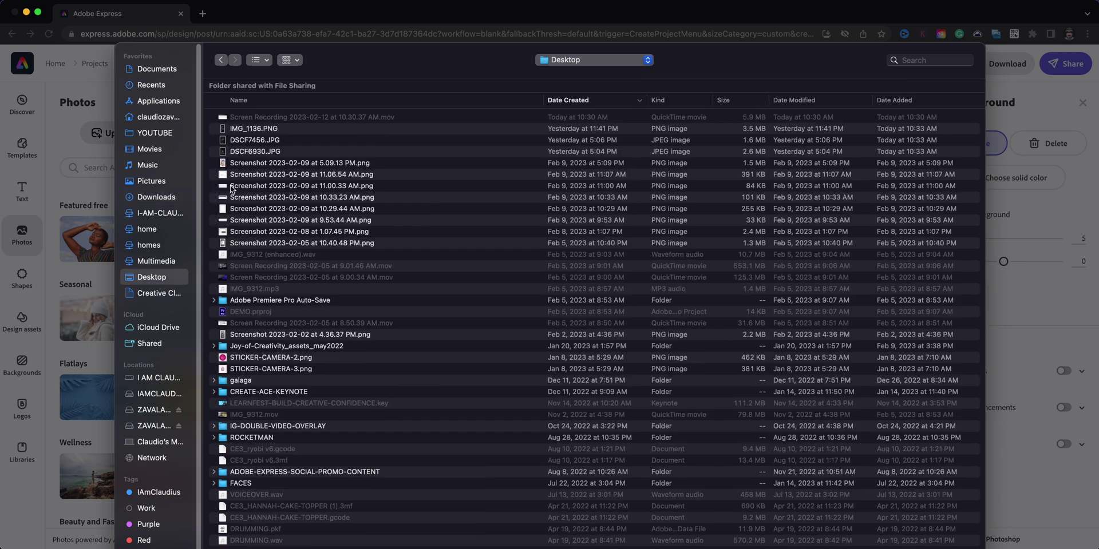
left_click(247, 141)
key("space")
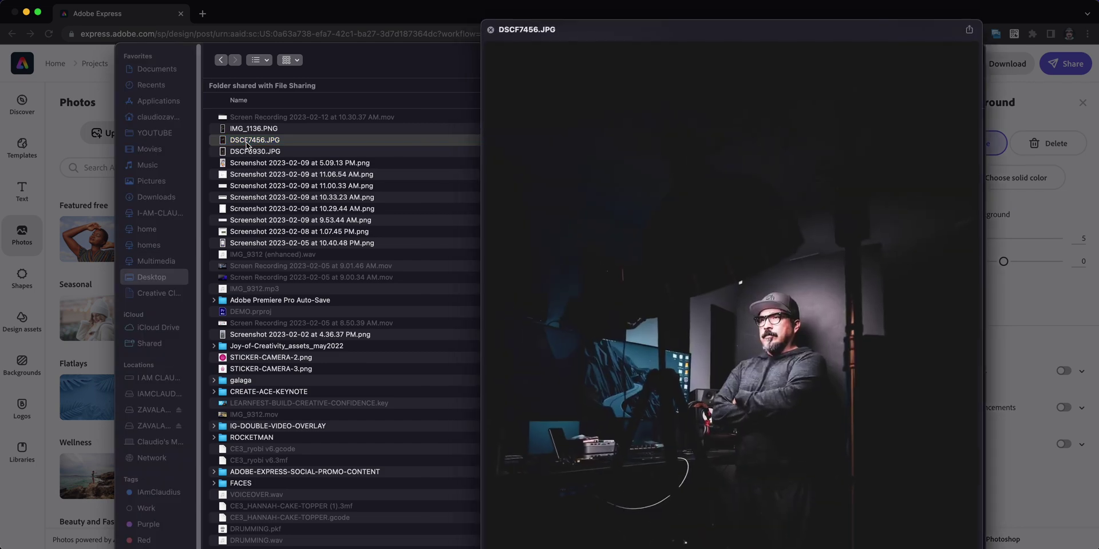
key("space")
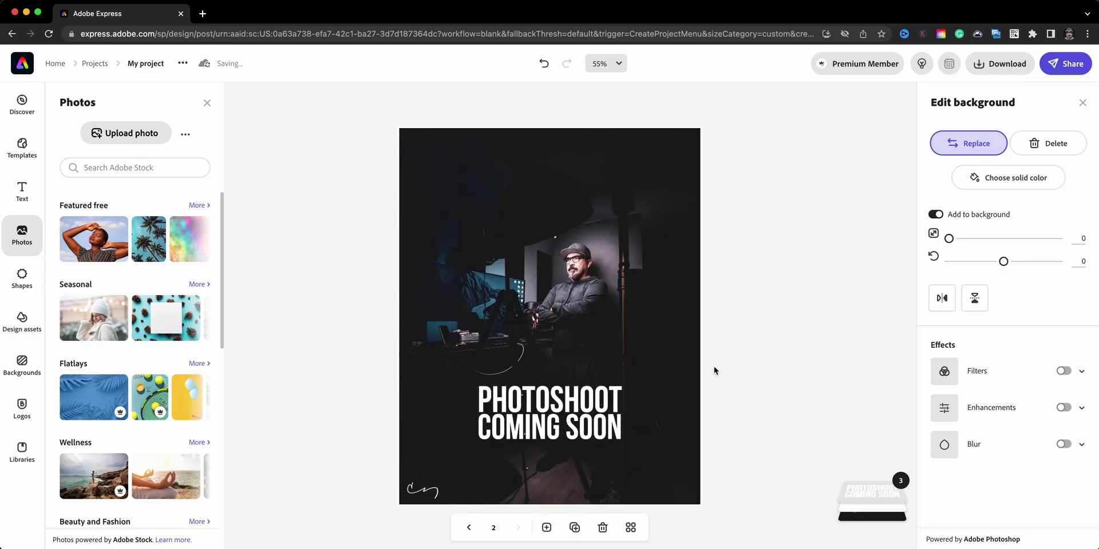
left_click(573, 419)
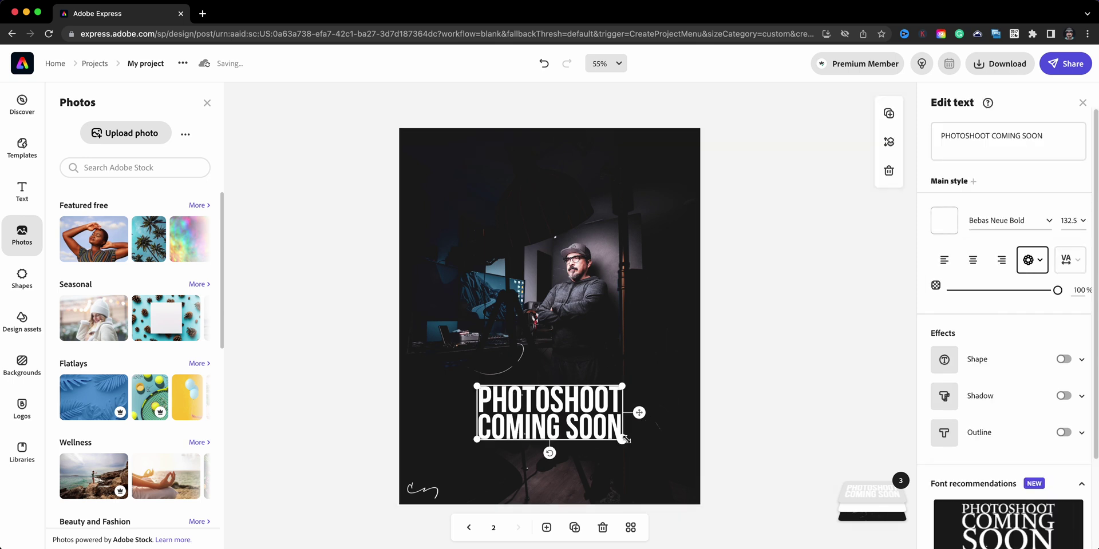
left_click_drag(627, 440, 563, 421)
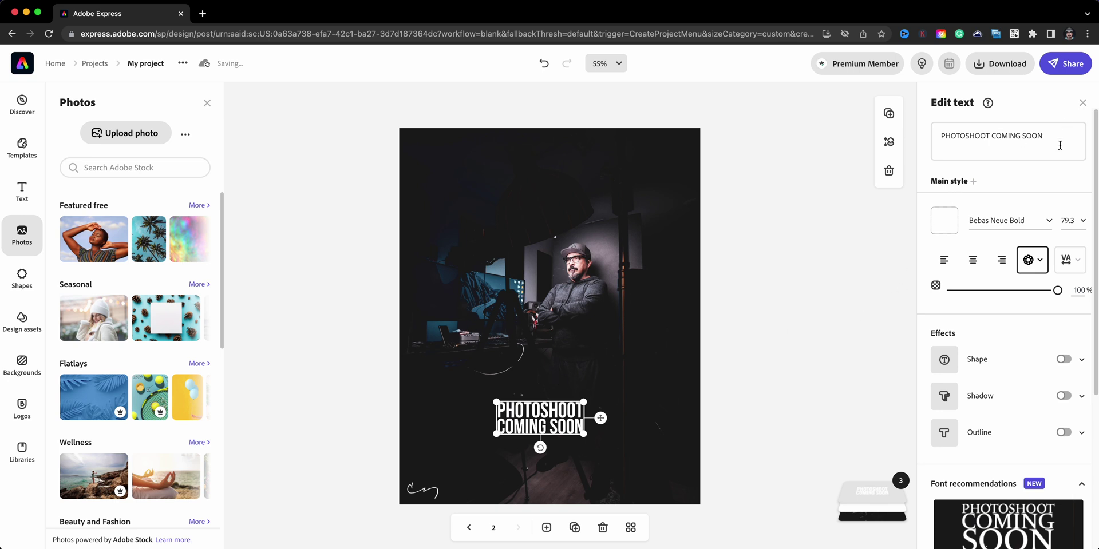
Retype the title as 'BEATY DISH', narrow it onto two lines, and move it top-left
left_click_drag(1060, 143, 953, 123)
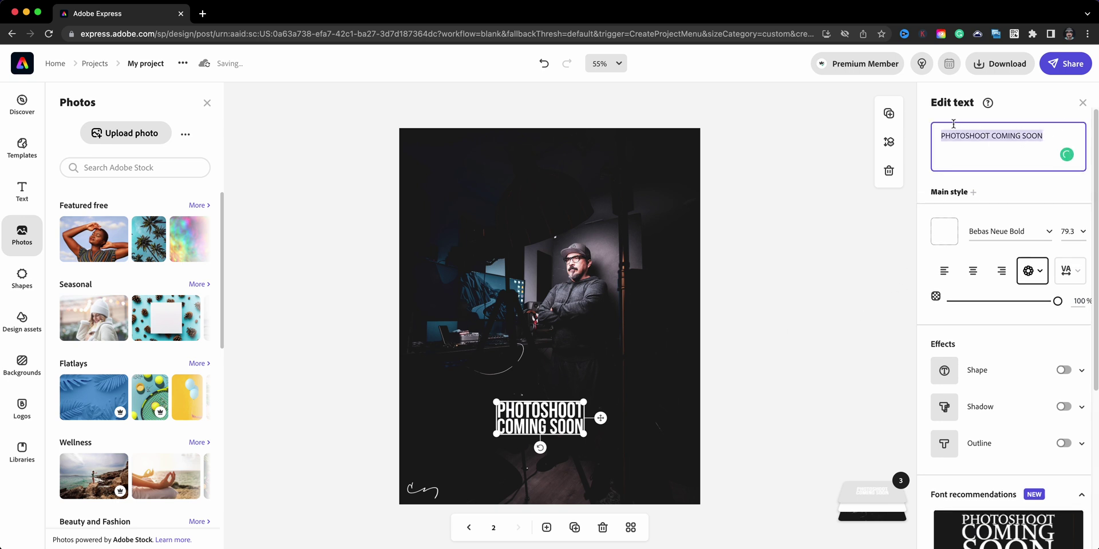
type("BEATY")
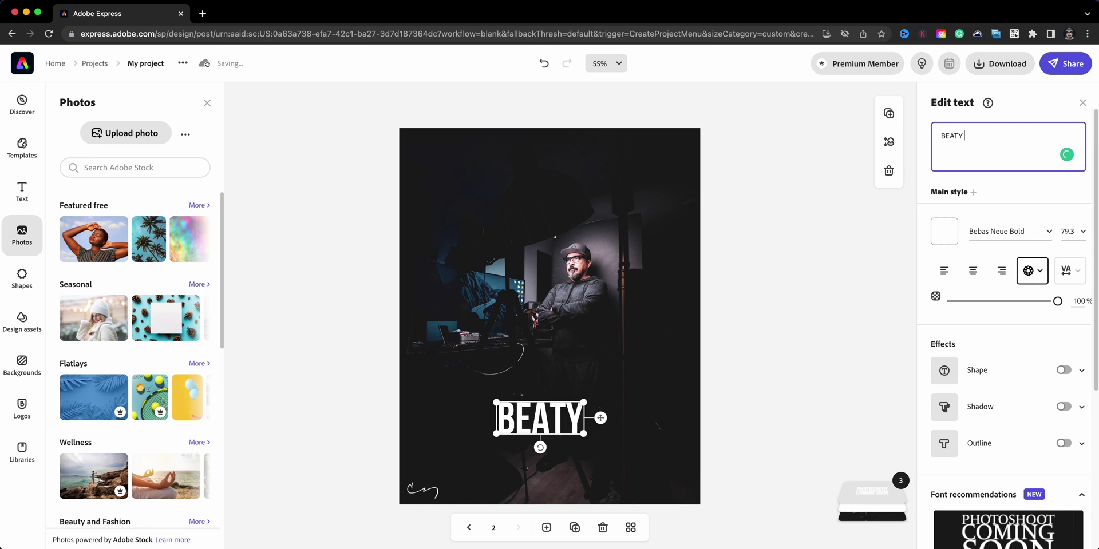
type(" DISH")
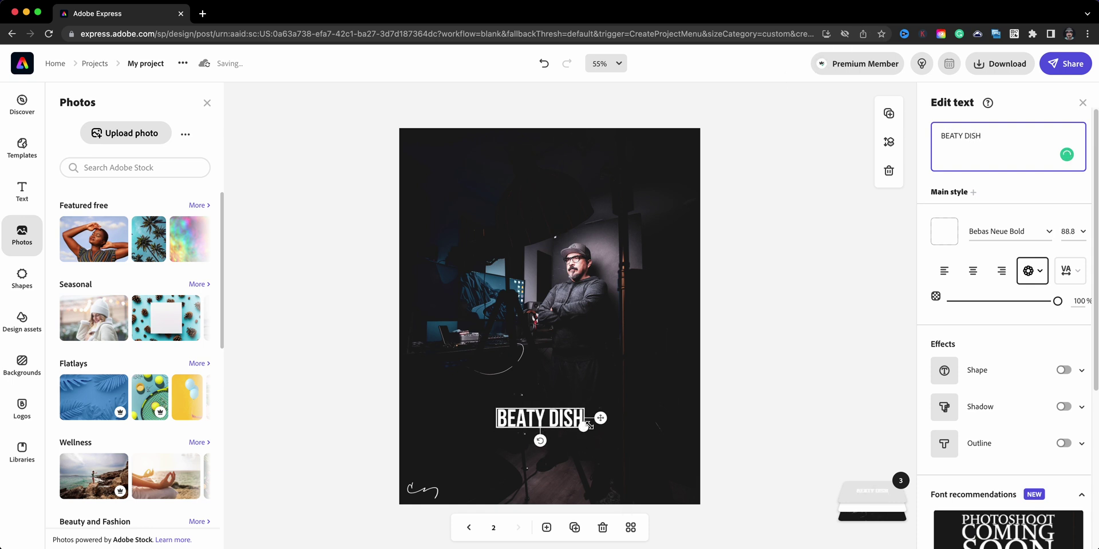
left_click_drag(572, 434, 564, 446)
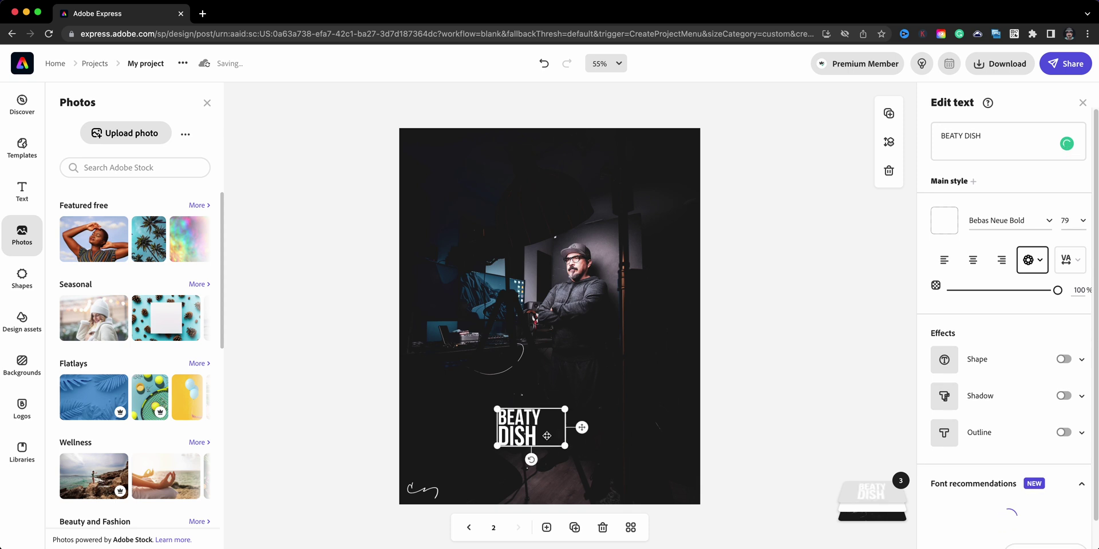
left_click_drag(530, 412, 473, 180)
Enable enhancements on page 2's background photo and raise its brightness to 71
left_click(559, 231)
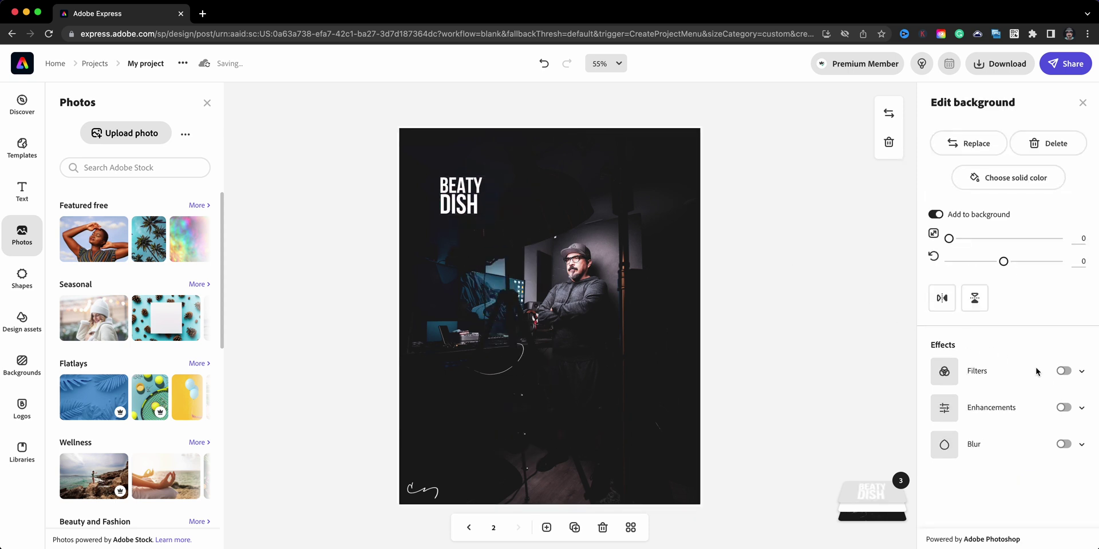
left_click(1081, 411)
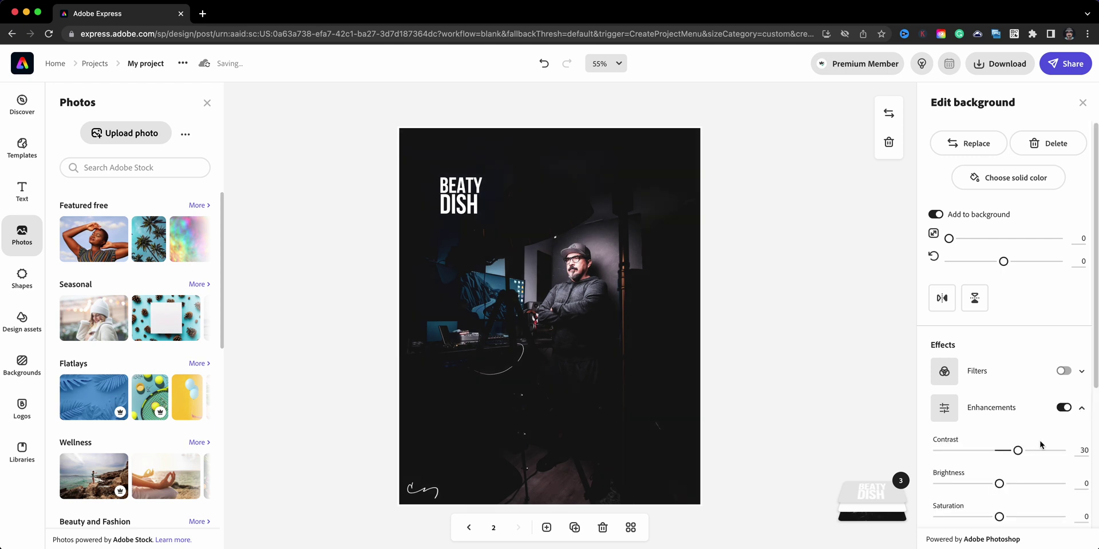
left_click_drag(1016, 456, 1043, 484)
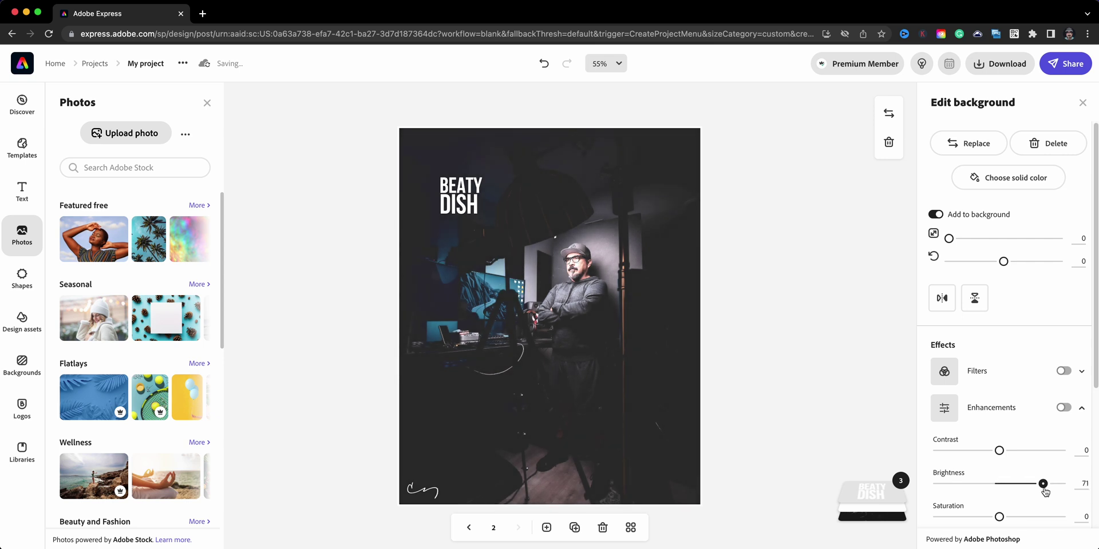
left_click(774, 203)
Fit the BEATY DISH label into a block Magic text shape and nudge it up-left
left_click(479, 206)
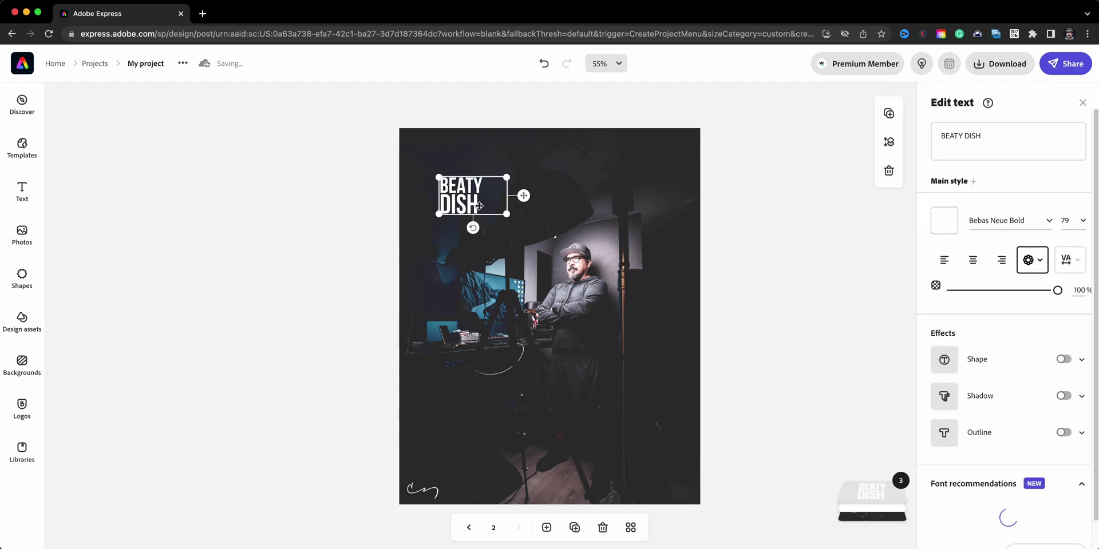
left_click(1033, 260)
left_click(1005, 407)
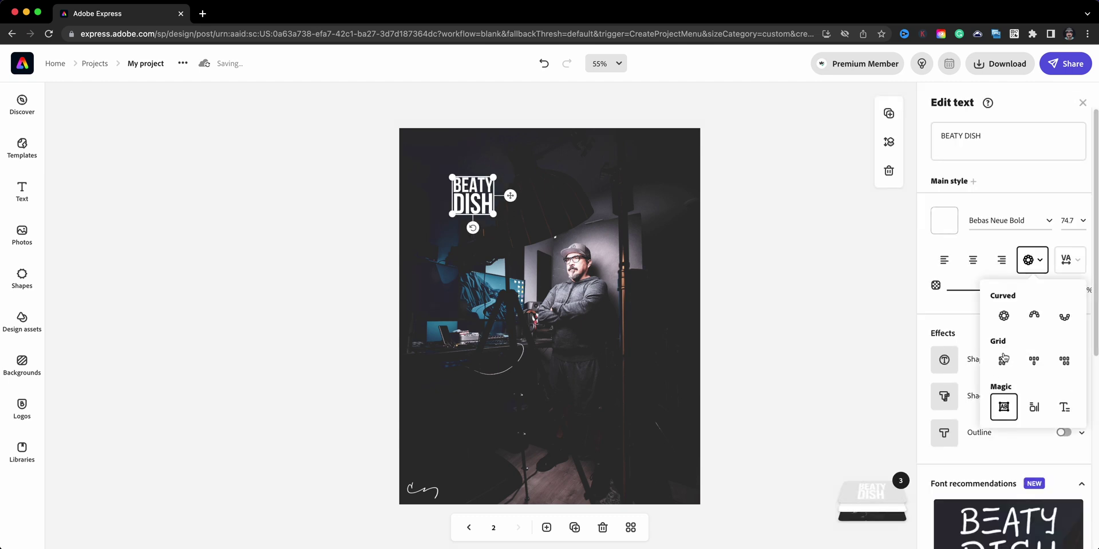
left_click(469, 200)
left_click_drag(469, 200, 458, 198)
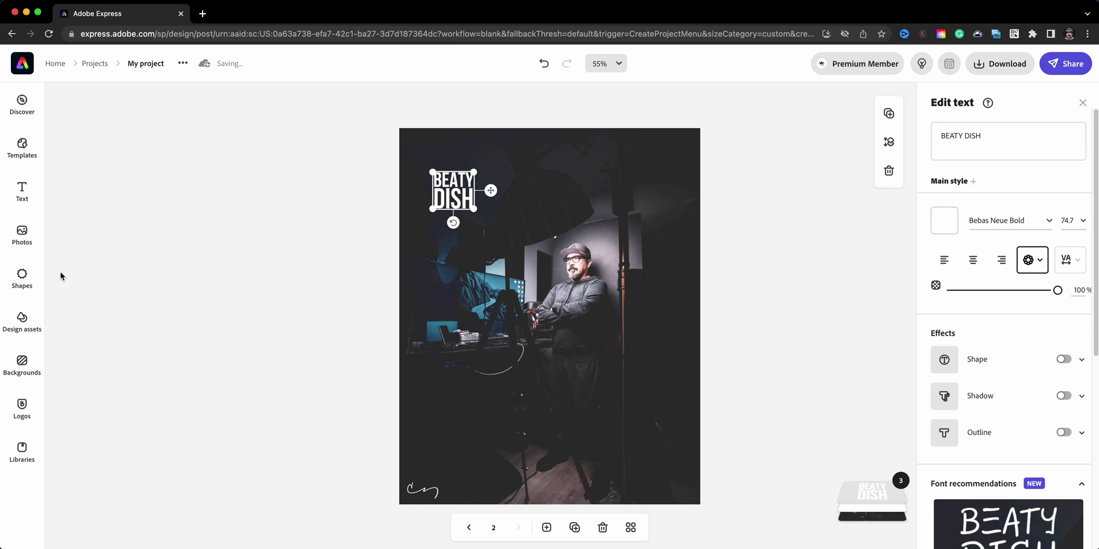
Search the Shapes library for 'arrow' and add the curved arrow shape to page 2
left_click(32, 278)
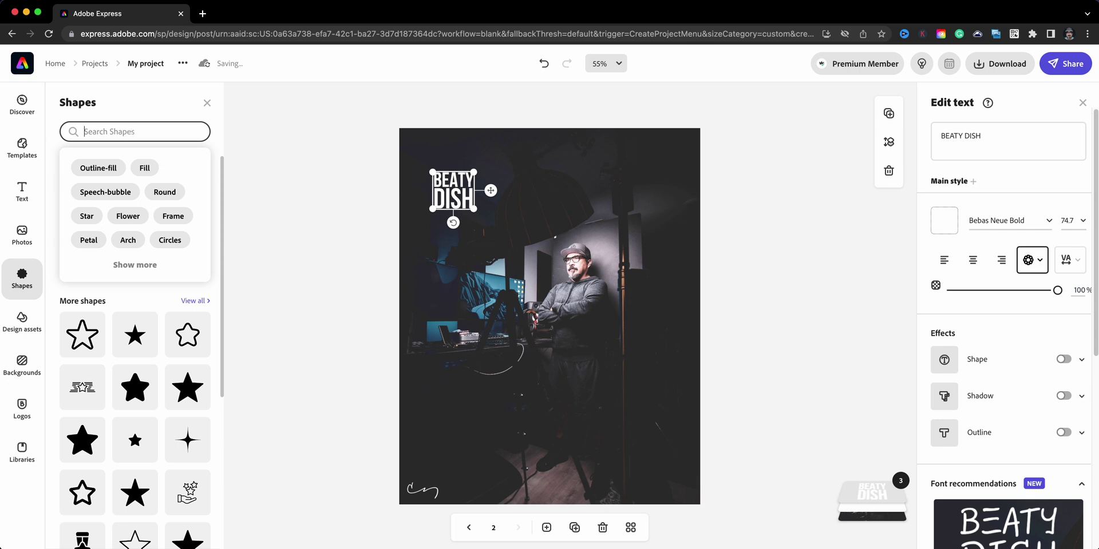
type("arrow")
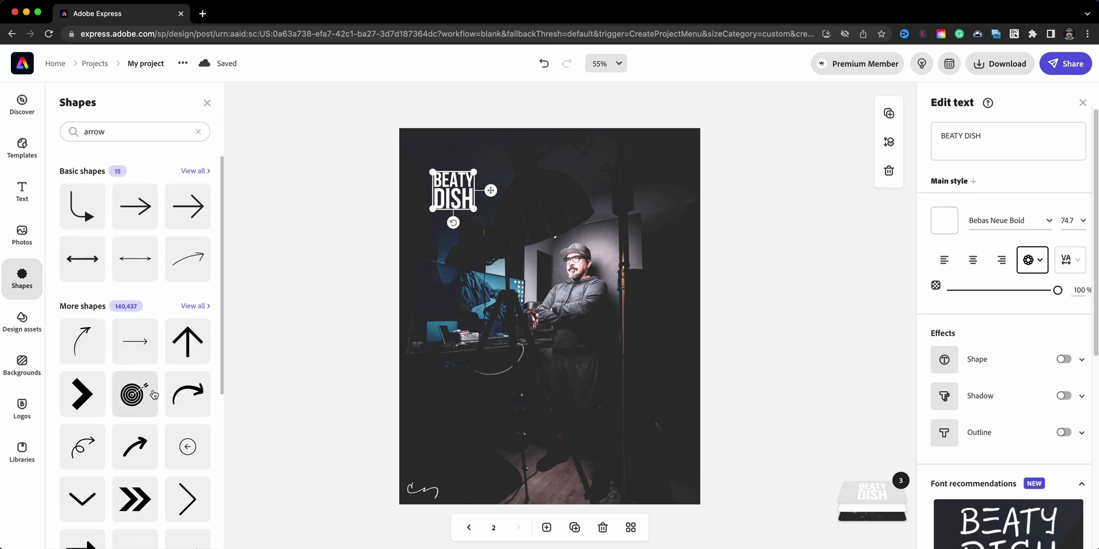
scroll(153, 394, "down", 5)
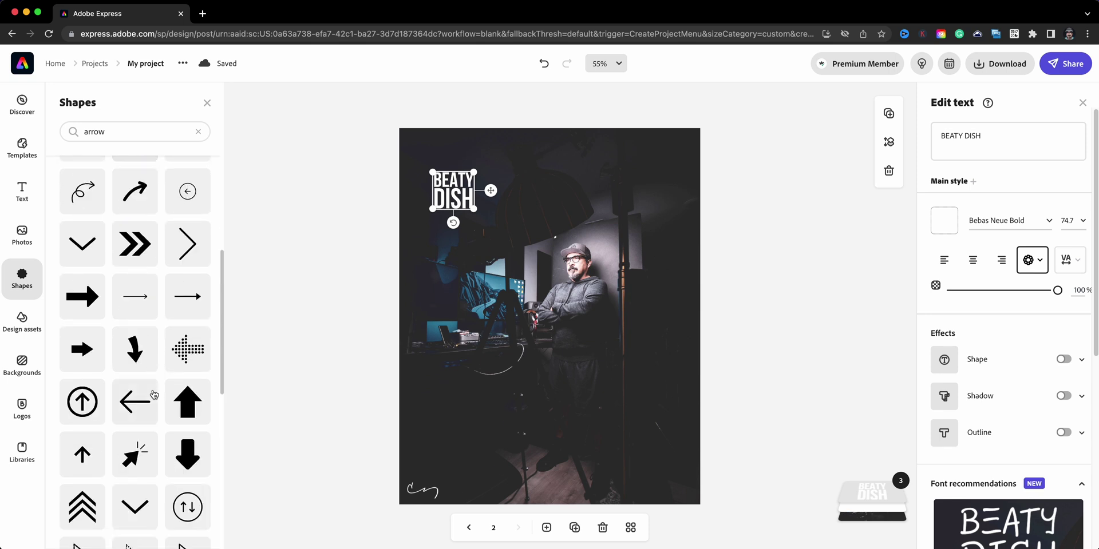
scroll(154, 395, "down", 10)
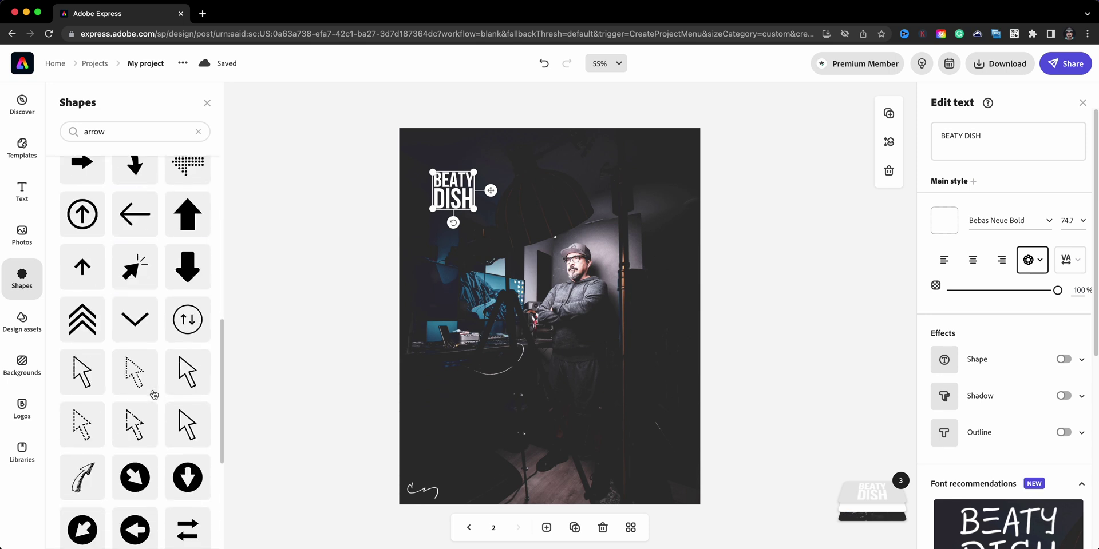
scroll(153, 394, "up", 10)
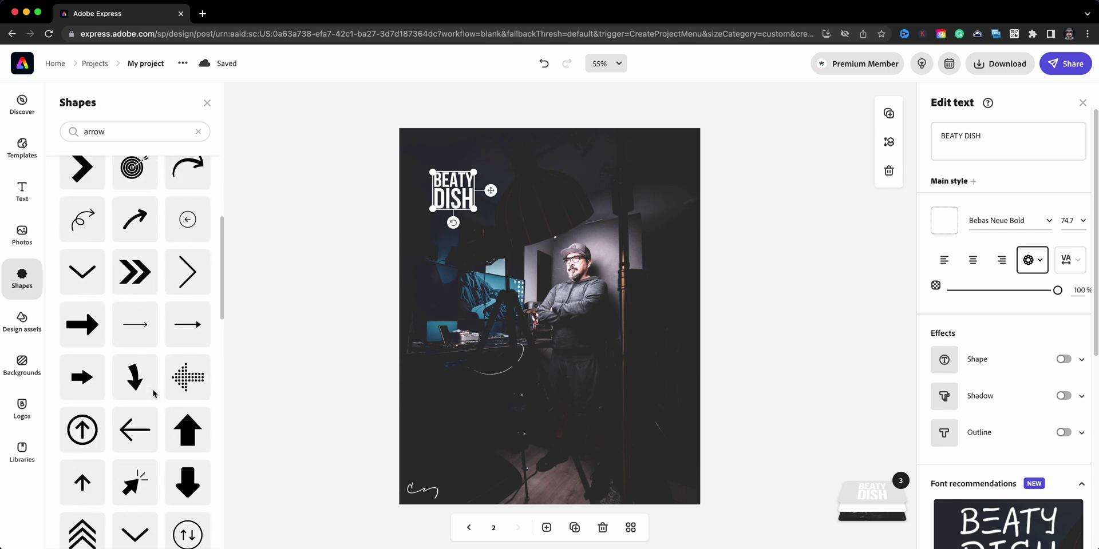
scroll(153, 394, "up", 5)
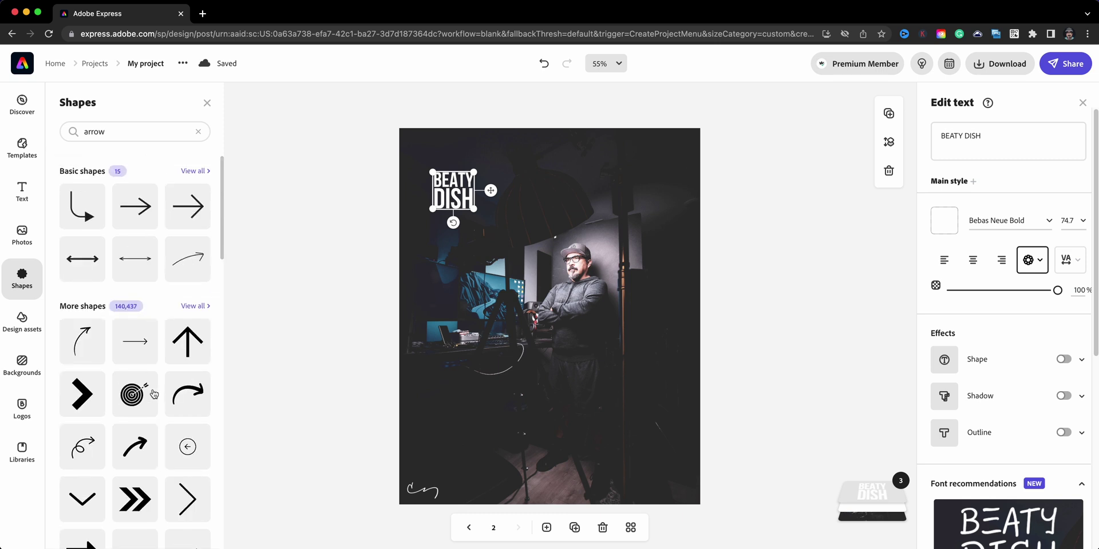
left_click(81, 339)
Shrink and rotate the curved arrow so it sits beside the BEATY DISH label
left_click(472, 337)
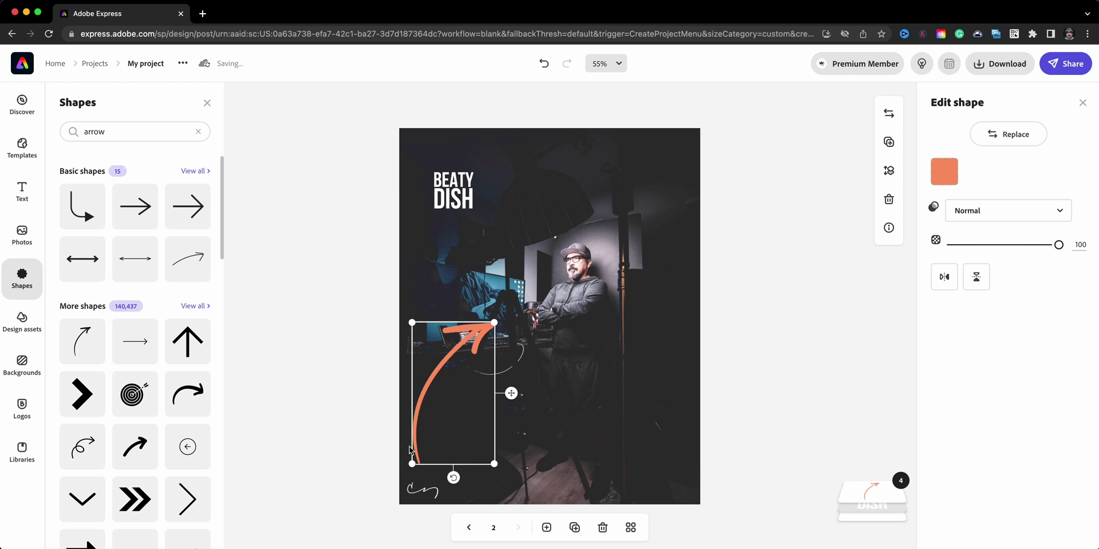
left_click_drag(411, 459, 442, 352)
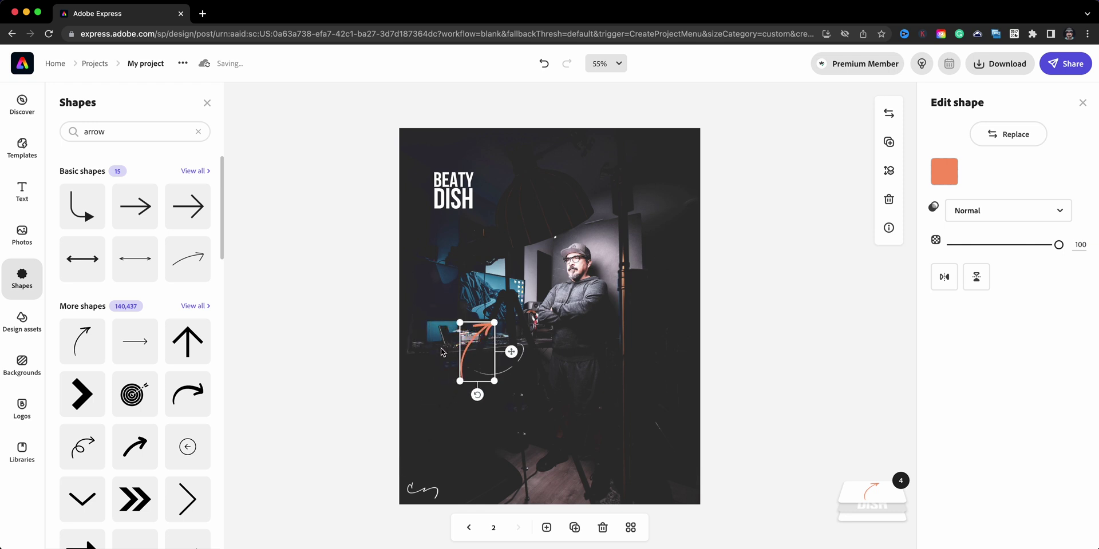
left_click_drag(478, 395, 430, 353)
left_click_drag(507, 369, 501, 231)
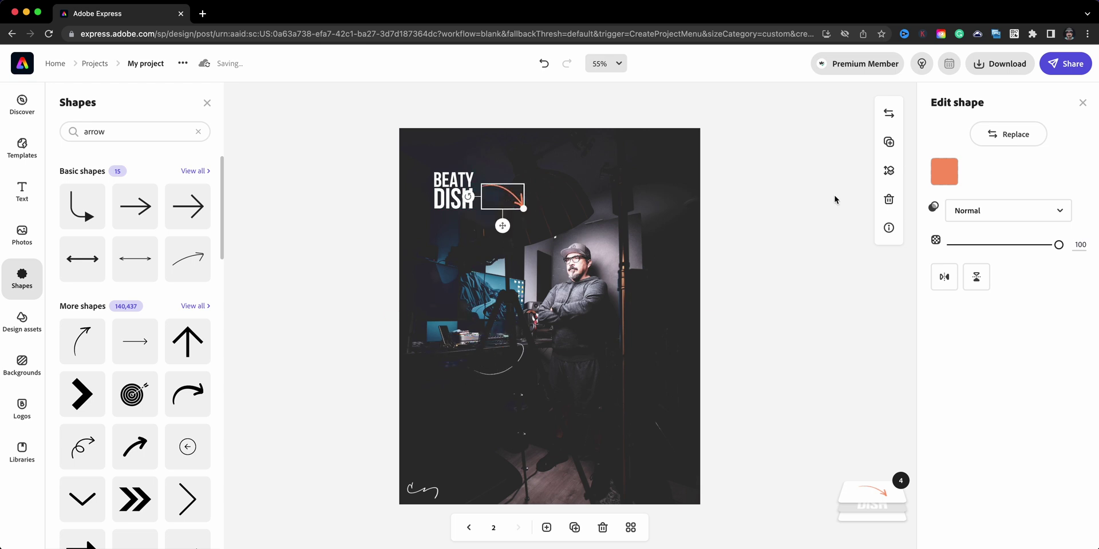
Set the arrow's fill colour to white
left_click(950, 177)
left_click(872, 282)
left_click(361, 217)
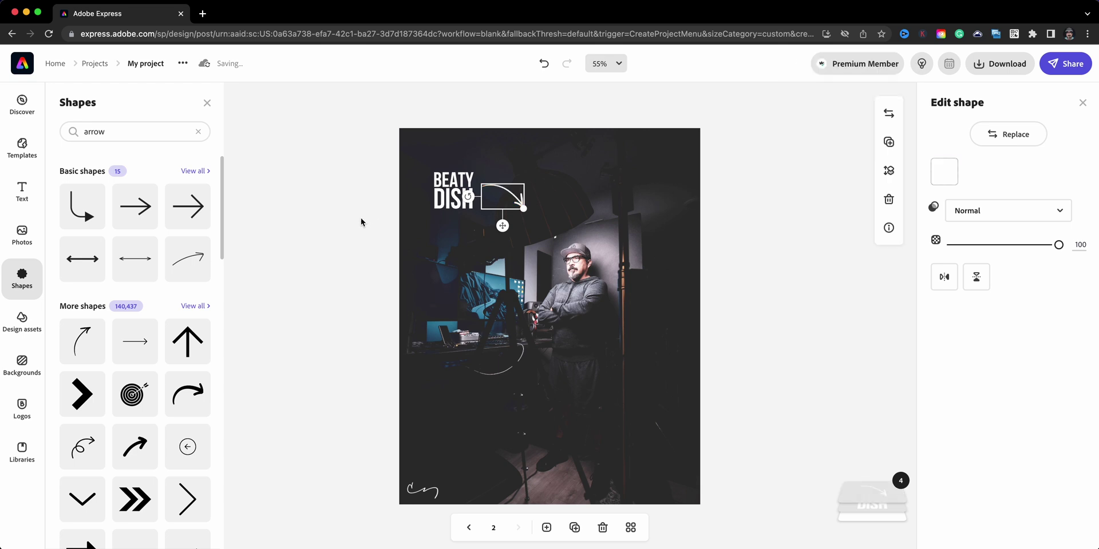
left_click(365, 273)
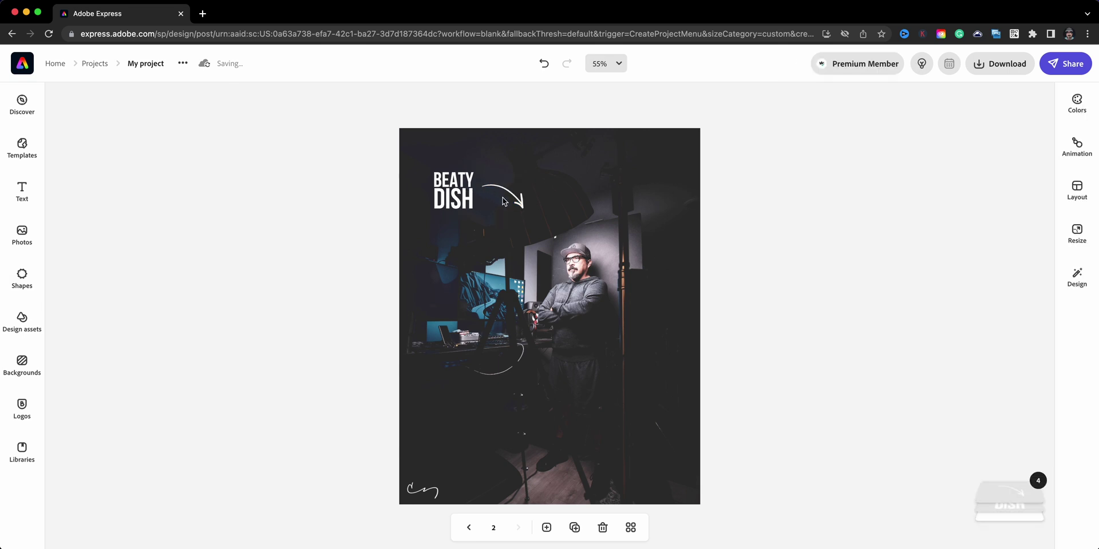
left_click(455, 201)
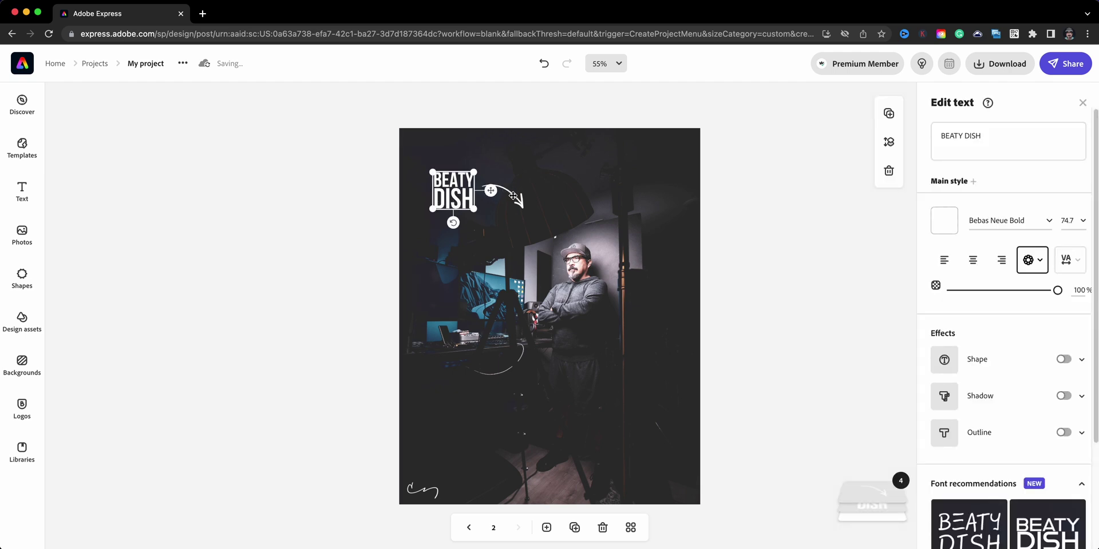
Duplicate the BEATY DISH label and arrow together and move the copy down the page
left_click(513, 197, "shift")
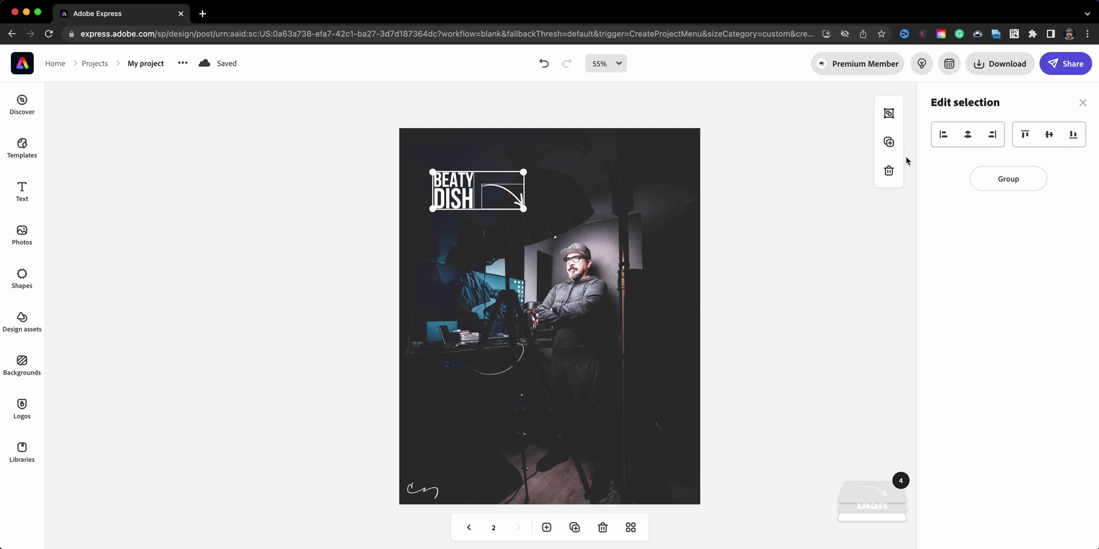
left_click(888, 142)
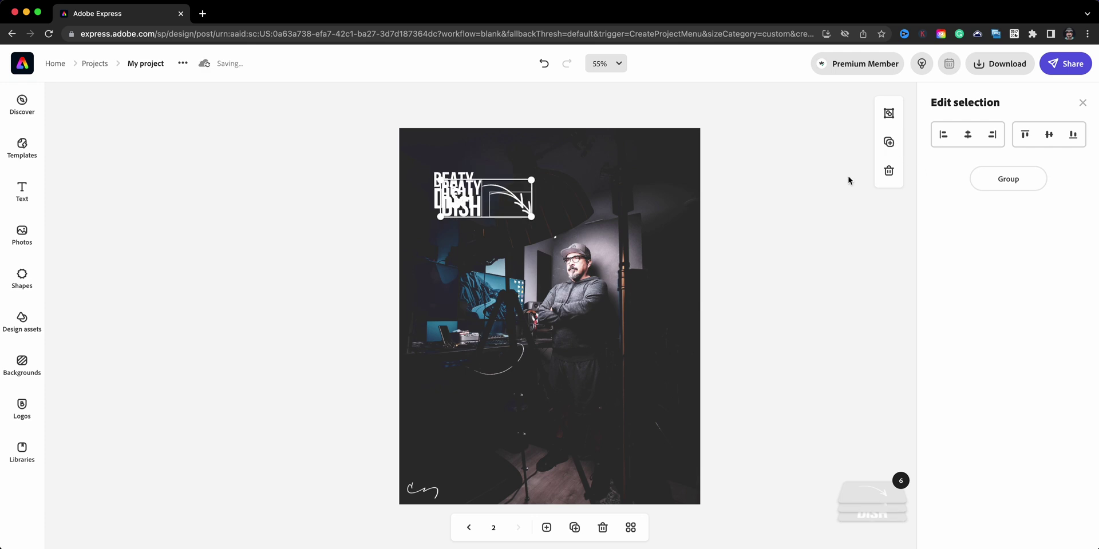
left_click_drag(470, 215, 465, 327)
Change the copied label to CAMERA, reposition it, and flip its arrow vertically
left_click(452, 309)
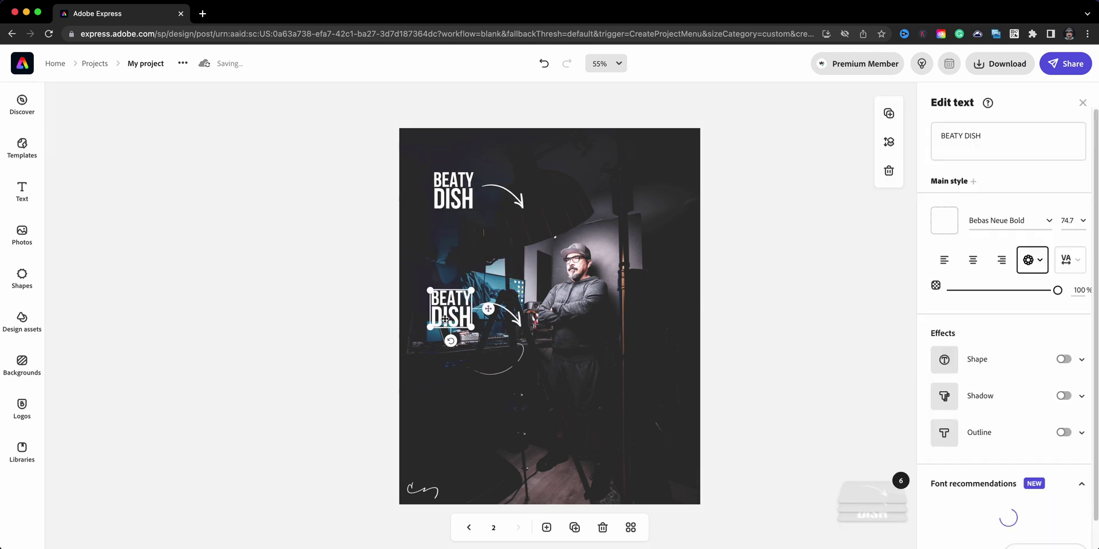
left_click_drag(999, 143, 931, 127)
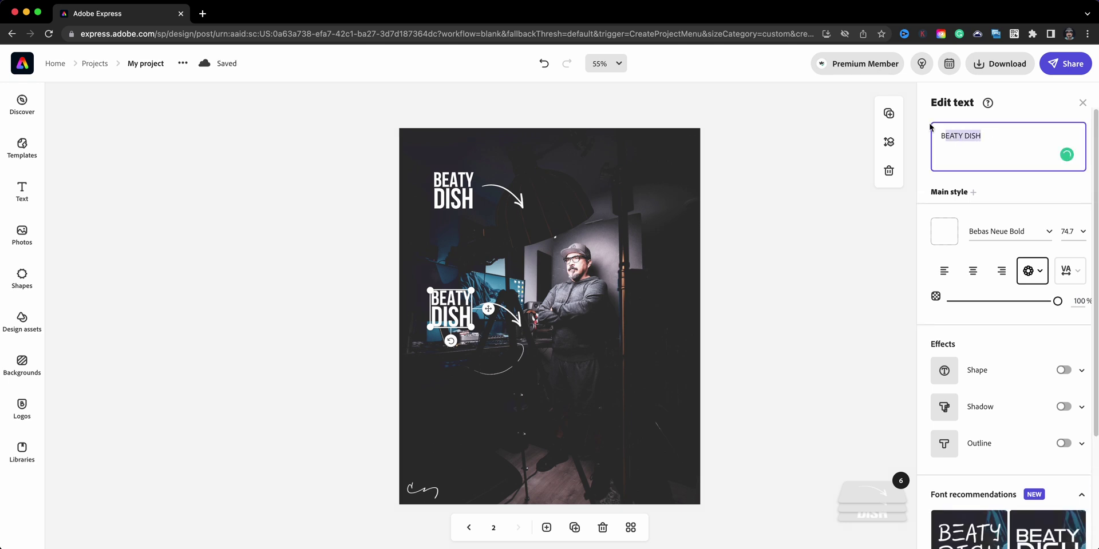
type("CAMERA")
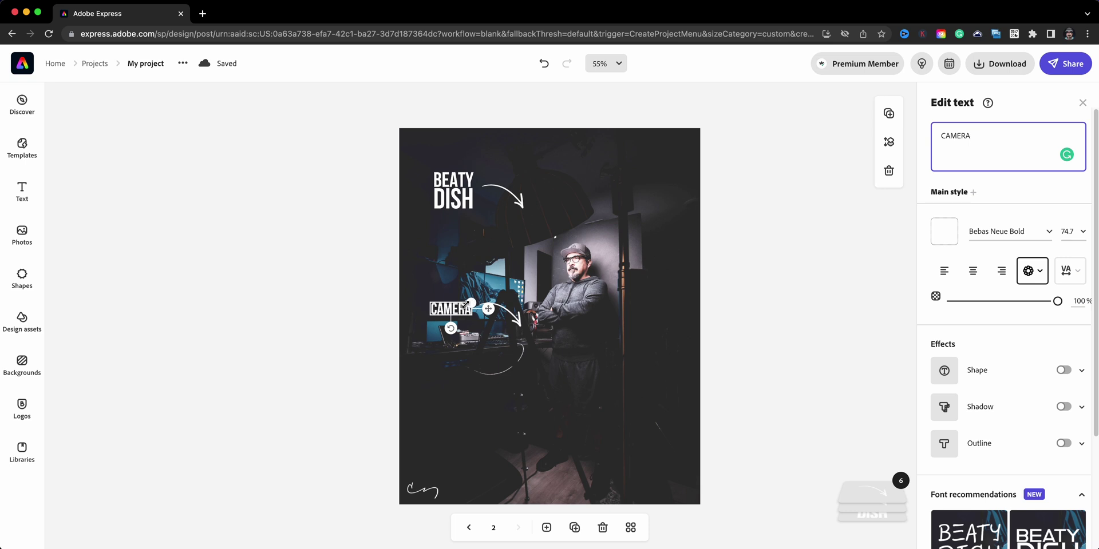
left_click(458, 309)
left_click_drag(450, 306, 445, 283)
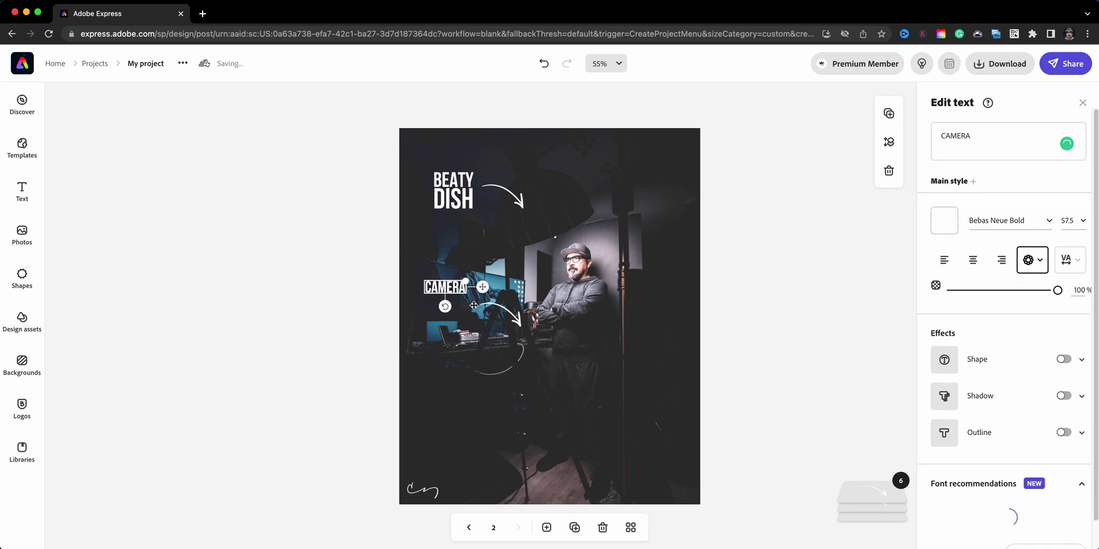
left_click(493, 311)
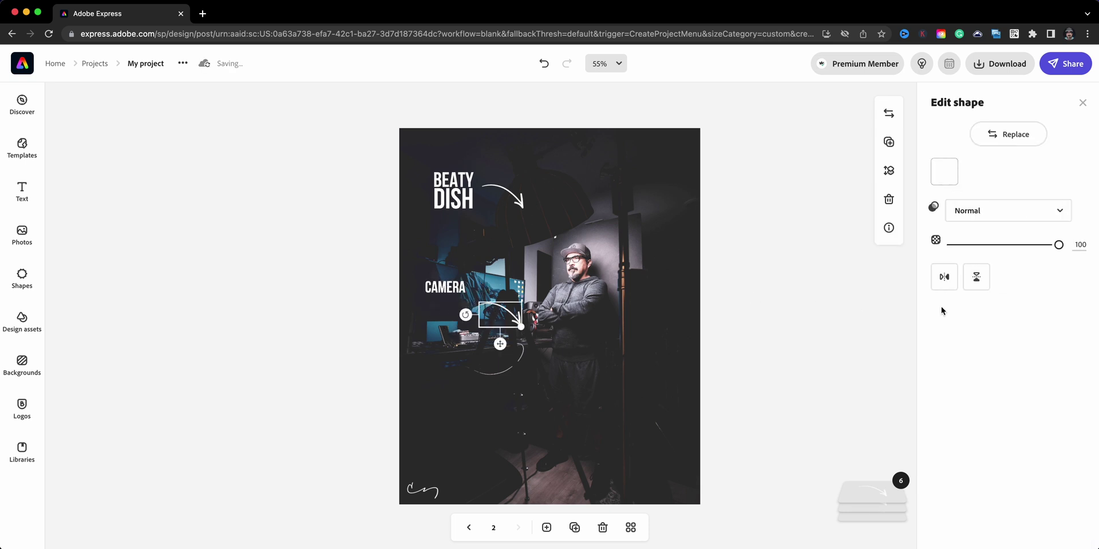
left_click(975, 287)
Rotate the CAMERA arrow, place it above the label, move CAMERA below it, and select both
left_click_drag(466, 315, 480, 337)
left_click_drag(479, 294, 457, 265)
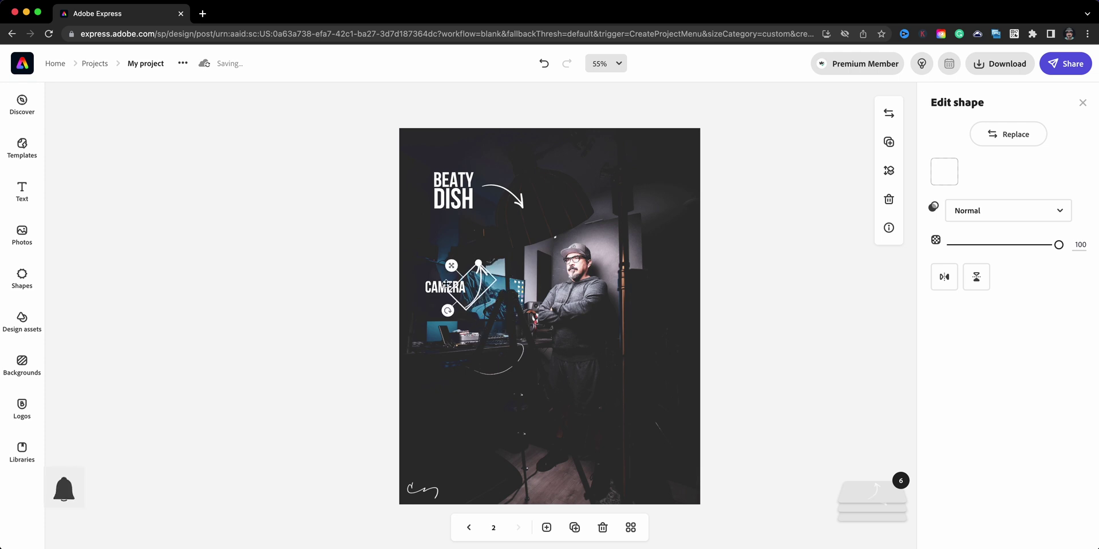
left_click(446, 284)
left_click_drag(445, 284, 437, 316)
left_click(387, 309)
left_click_drag(382, 247, 497, 352)
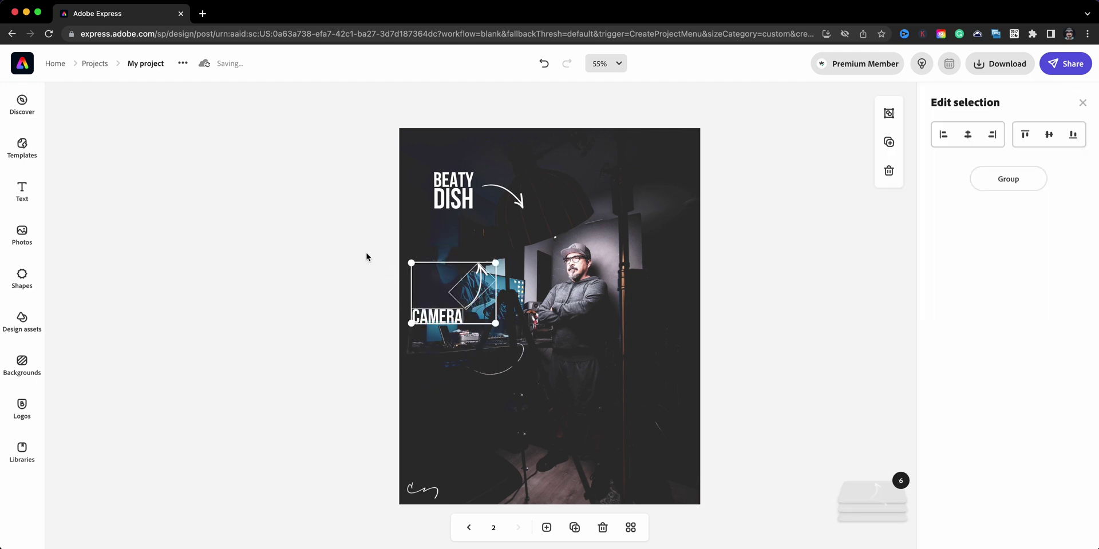
Duplicate the CAMERA label and arrow and move the copy to the right onto the man
left_click_drag(423, 288, 521, 341)
left_click(889, 142)
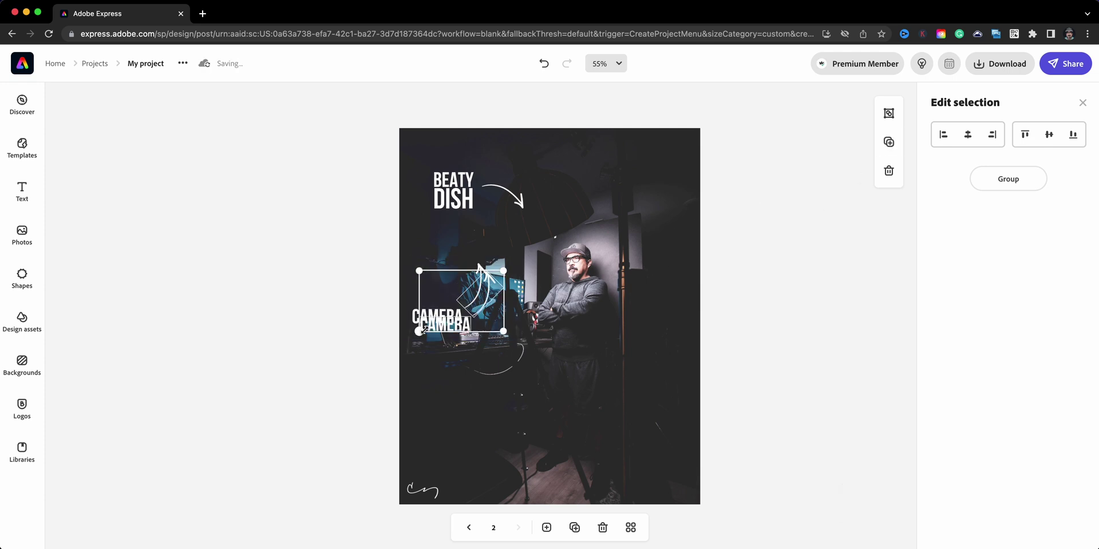
left_click_drag(441, 320, 636, 293)
left_click(718, 307)
Rotate the copied arrow and angle it by the light stand, curving toward the man
left_click(607, 283)
left_click(604, 288)
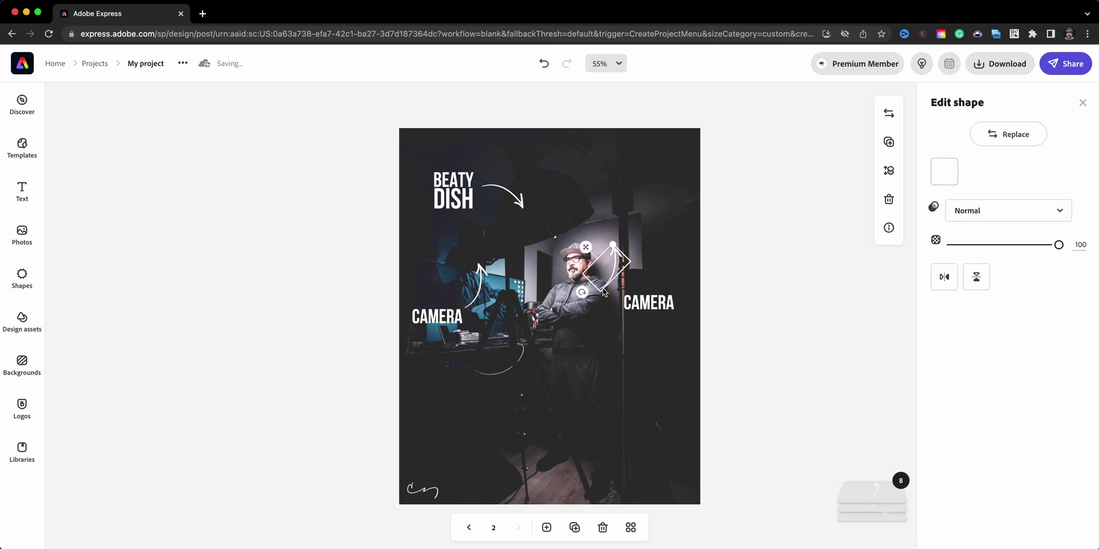
left_click_drag(585, 295, 628, 295)
left_click_drag(606, 262, 622, 252)
left_click_drag(643, 284, 645, 285)
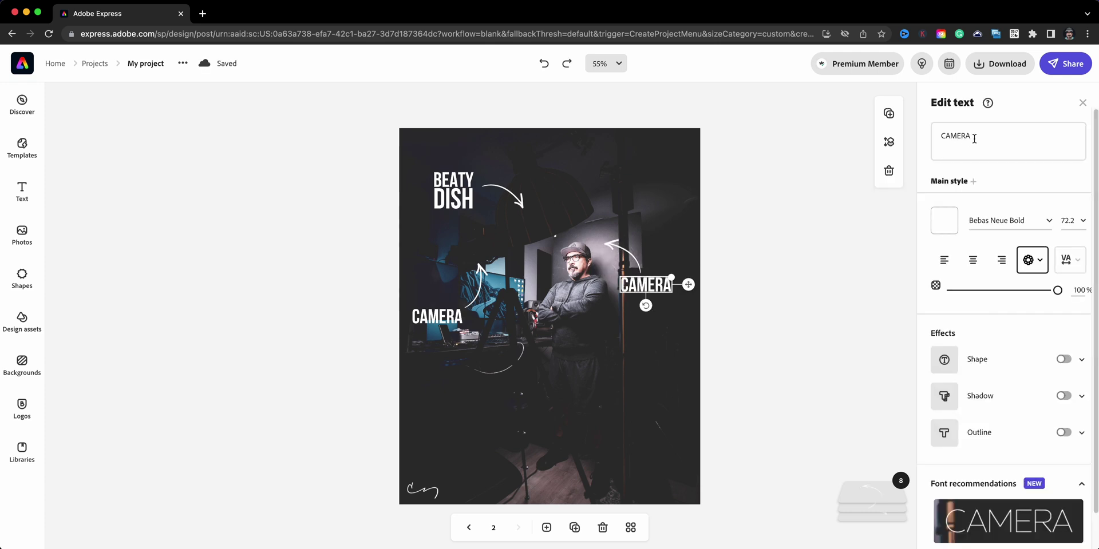
left_click_drag(971, 136, 946, 127)
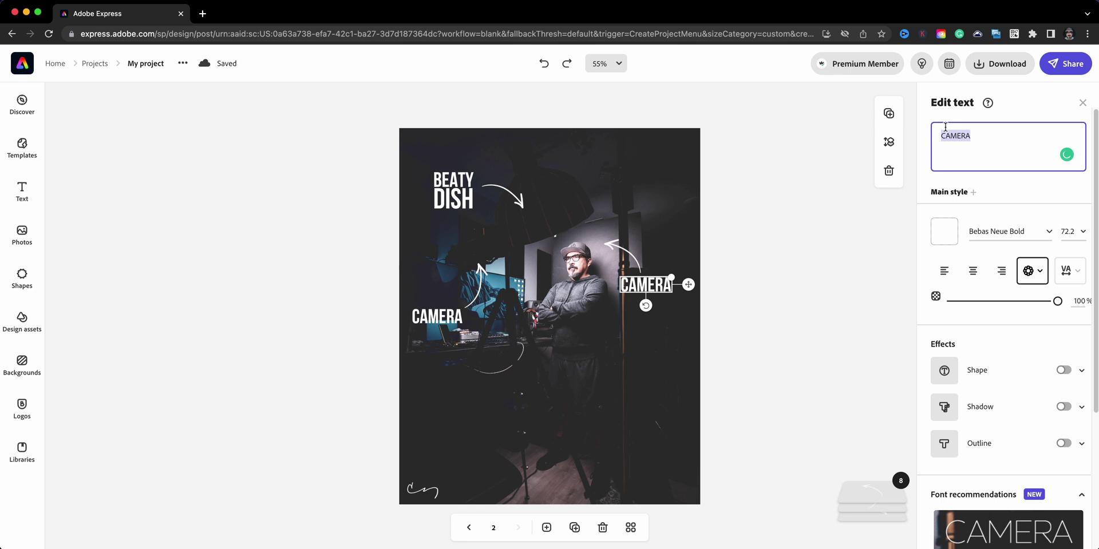
Retype the copied label as BLACK FOAM CORE BOARD and wrap it onto four lines
type("BLACK FOAM CO")
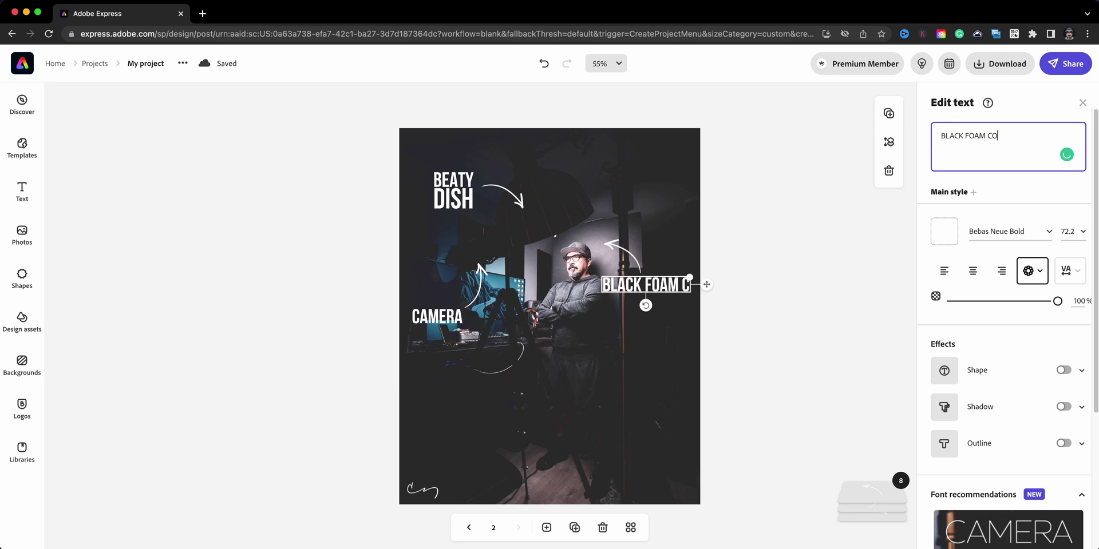
type("RE BOARD")
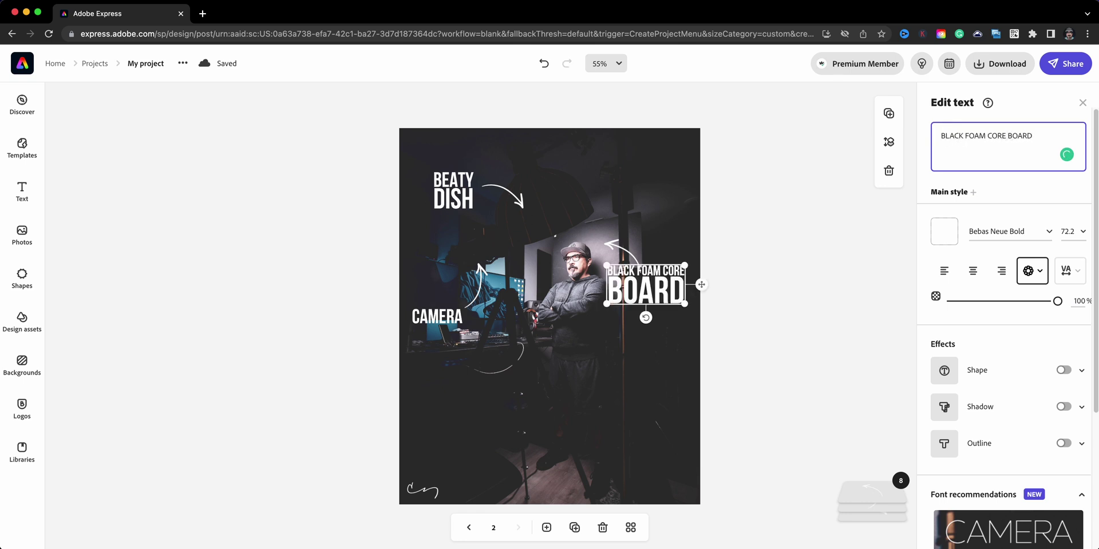
left_click_drag(685, 303, 681, 360)
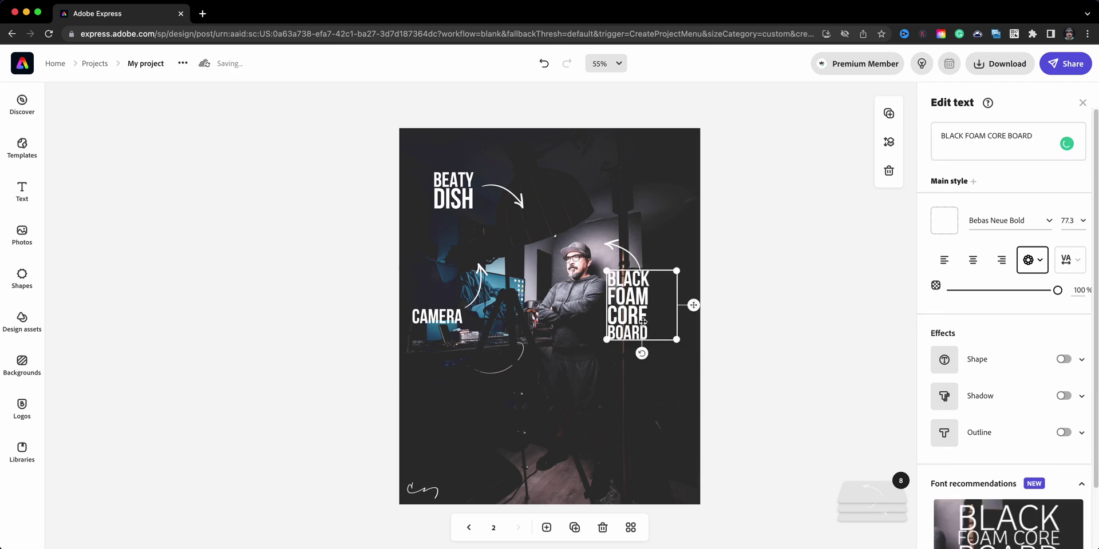
left_click_drag(631, 327, 649, 332)
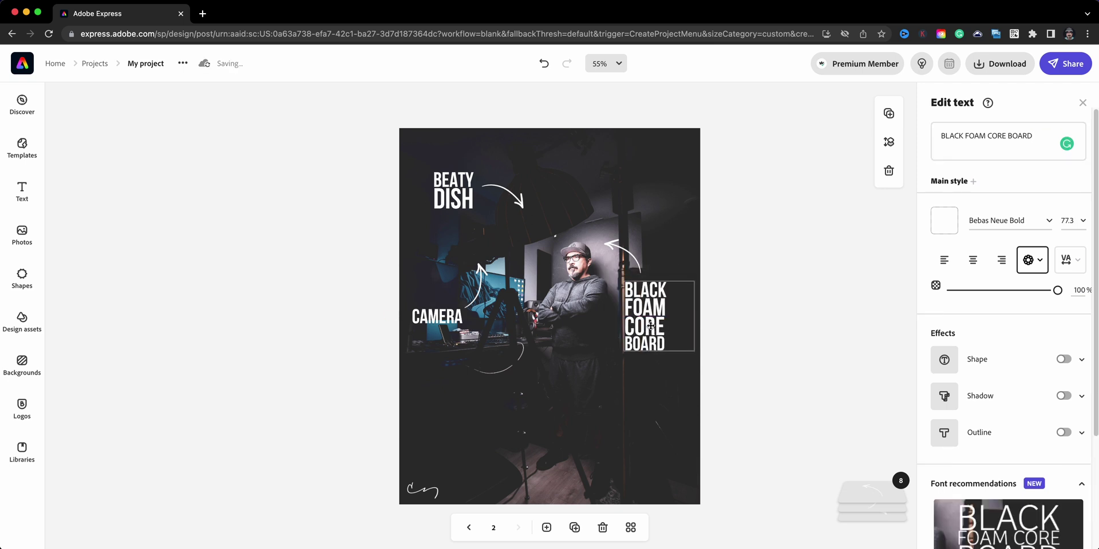
Try stacked text layouts and resize the label to size 80.7 beside the man
left_click(1033, 260)
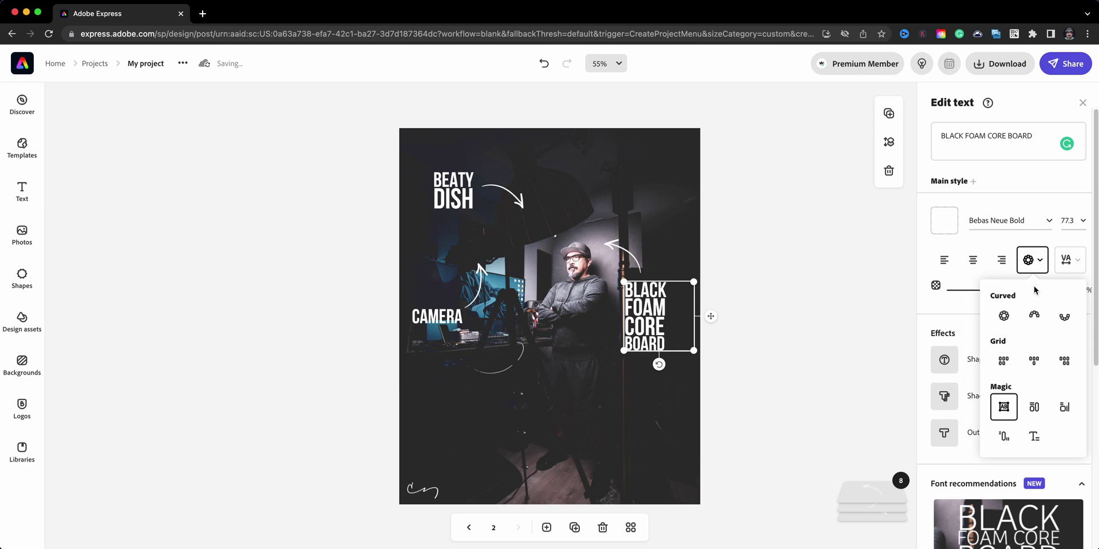
left_click(1033, 406)
left_click(1003, 407)
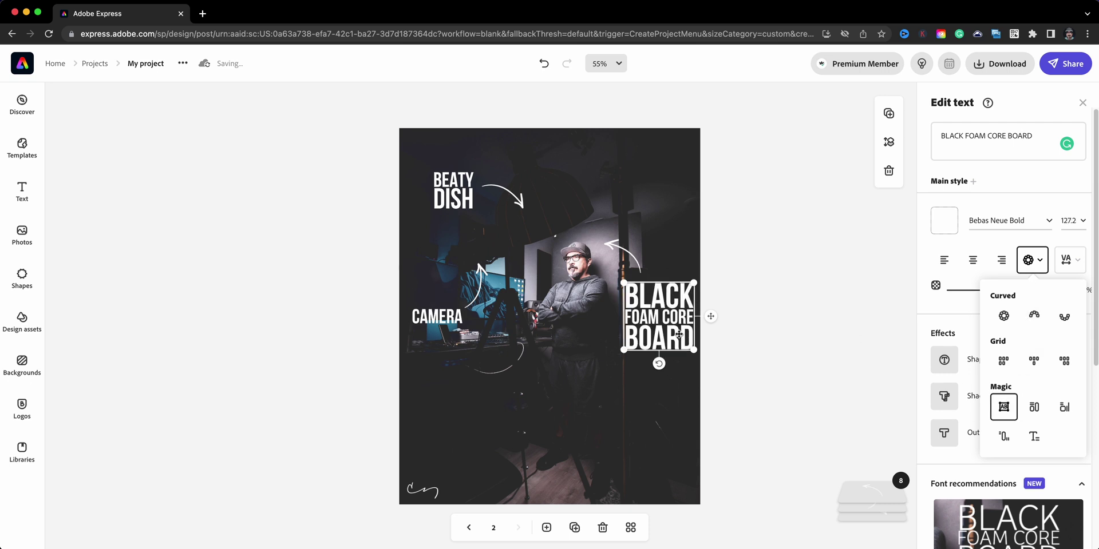
left_click_drag(679, 334, 663, 354)
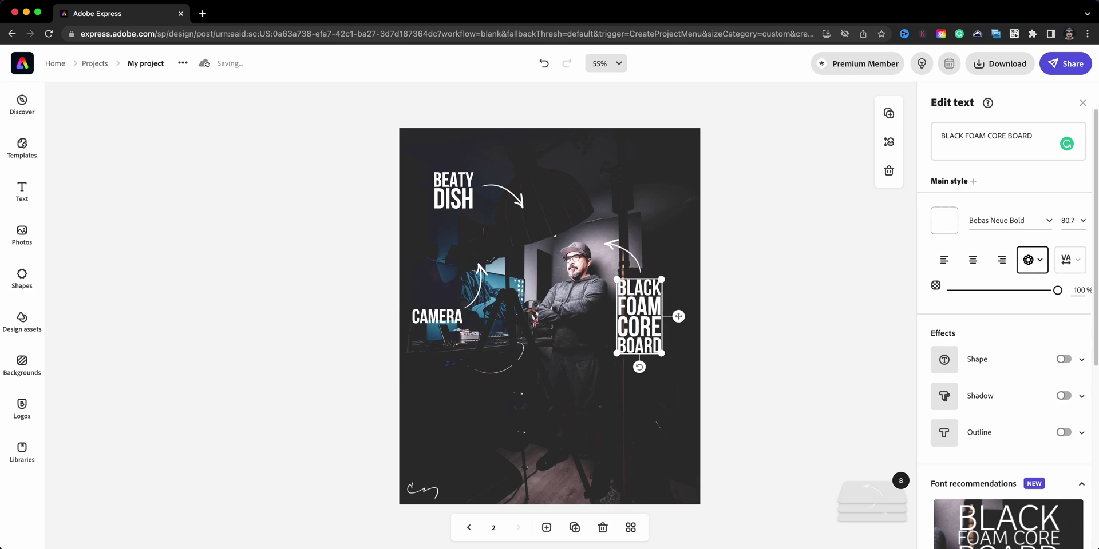
left_click(601, 323)
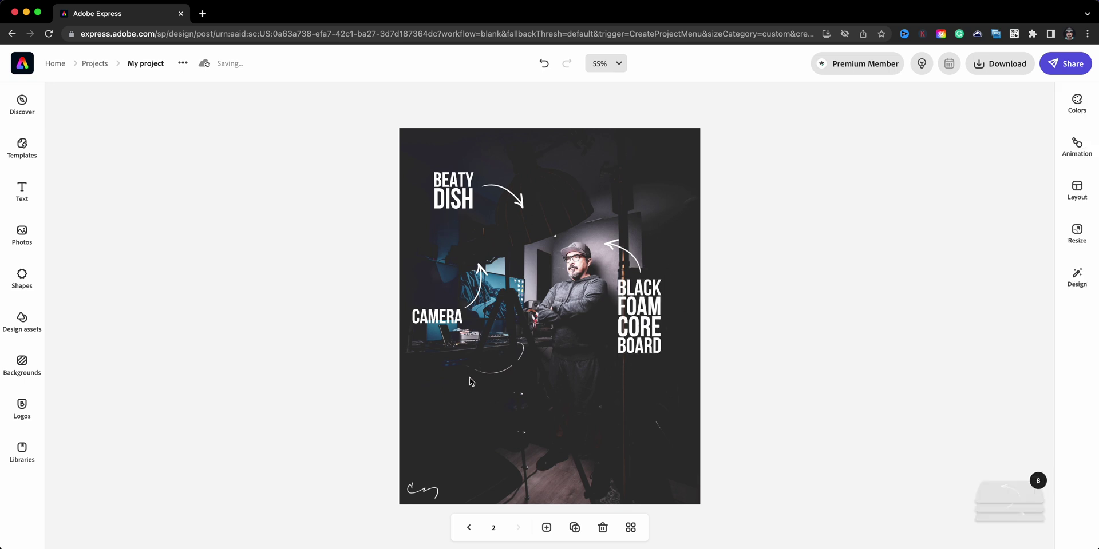